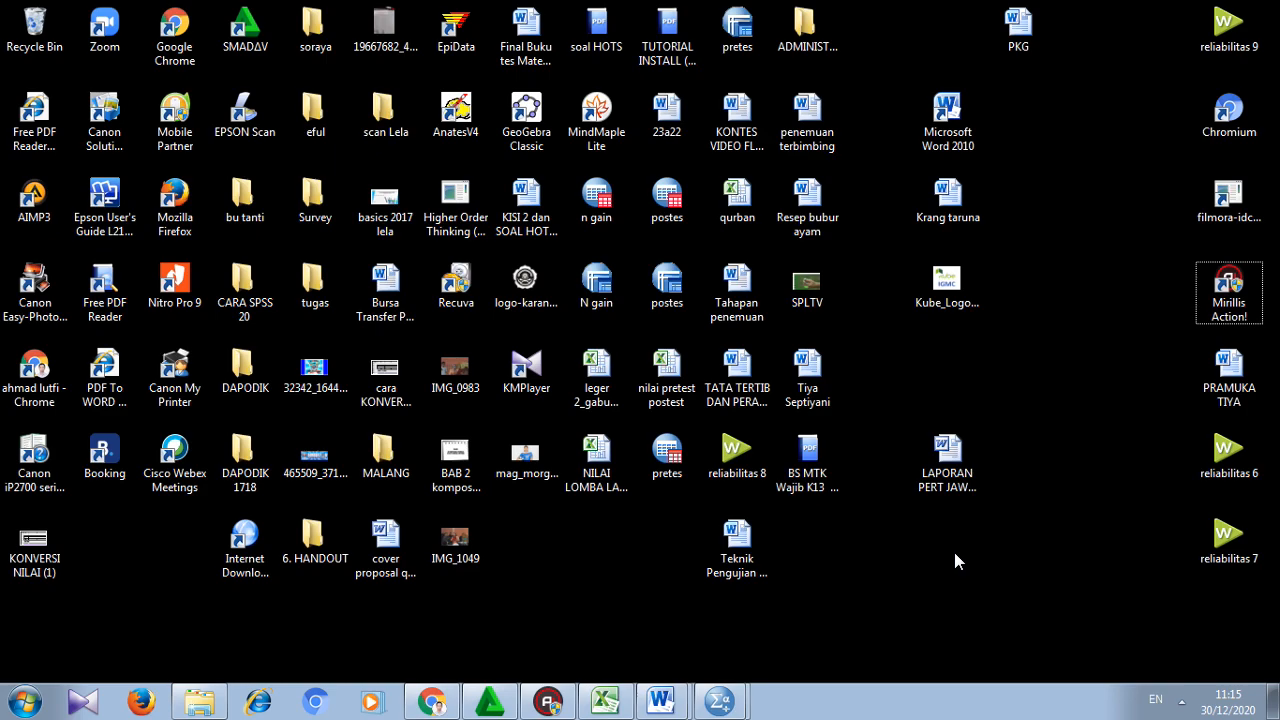
Step: Switch to the Excel workbook and examine the Metode (X) and Metode (Y) score table from its headers to the last row
left_click(605, 698)
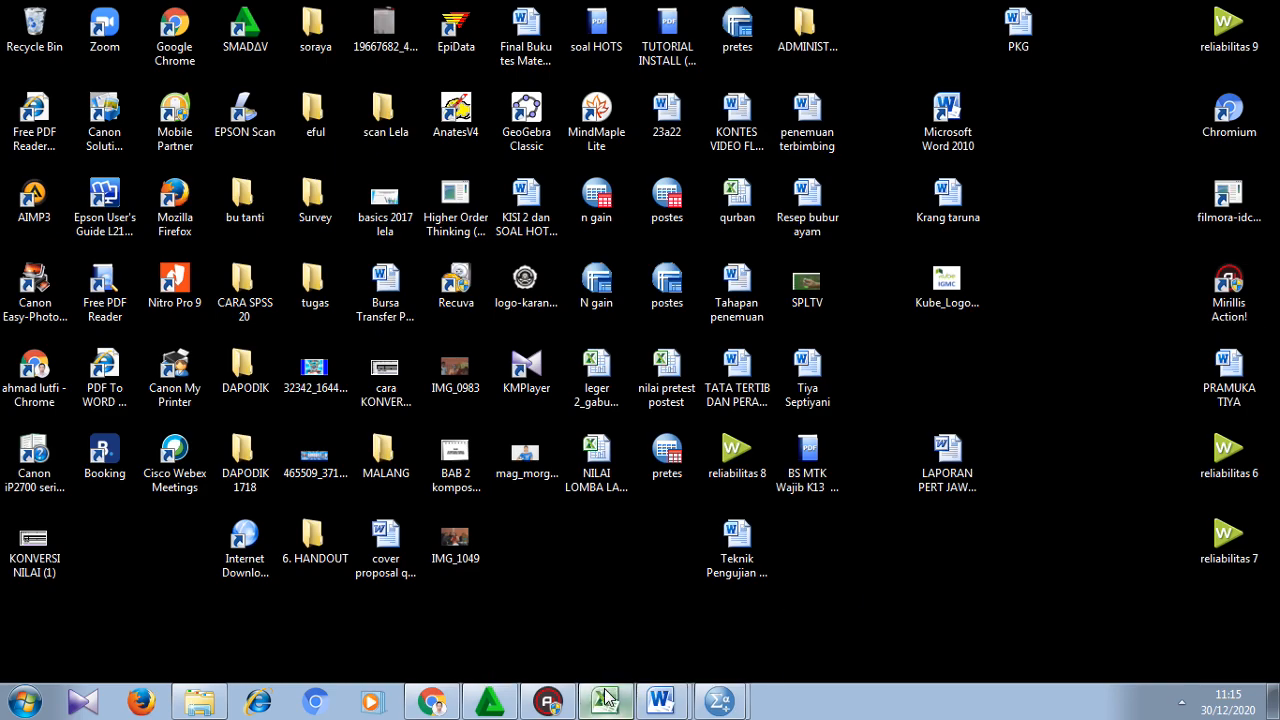
key("Up")
key("Left")
key("Right")
key("Left")
key("Left")
key("Right")
key("Left")
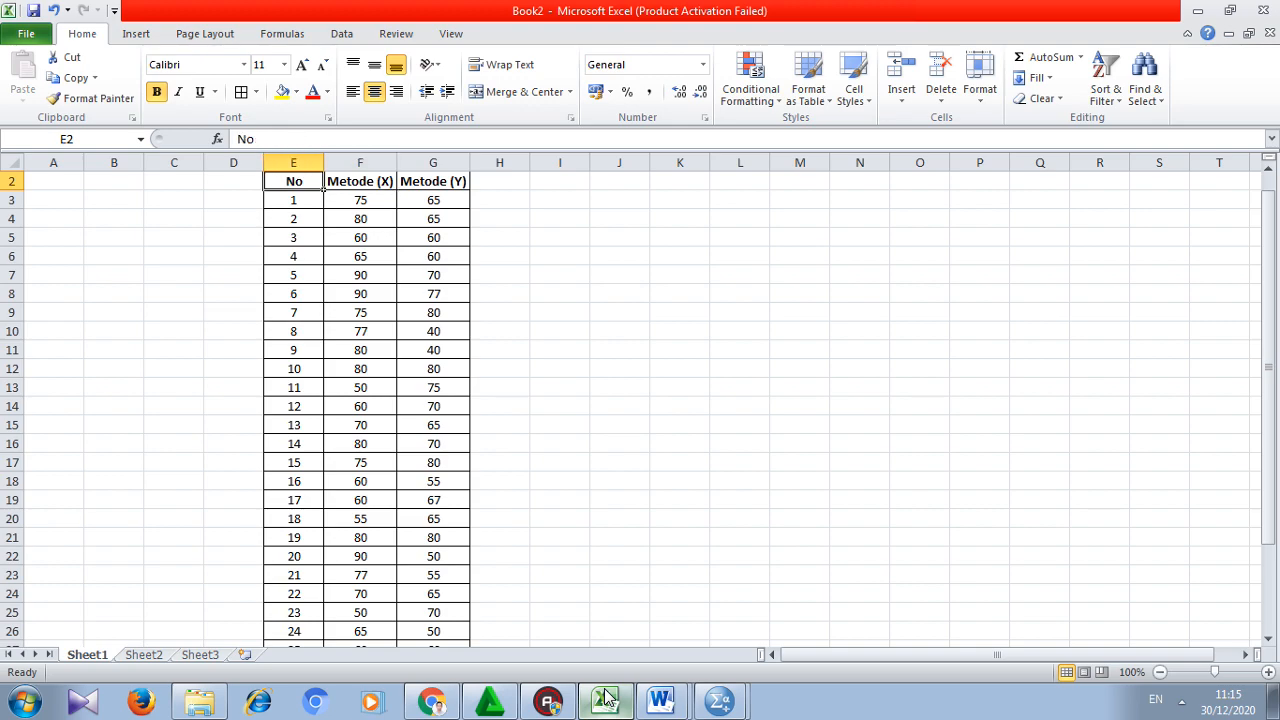
key("Down")
key("ctrl+Down")
key("Right")
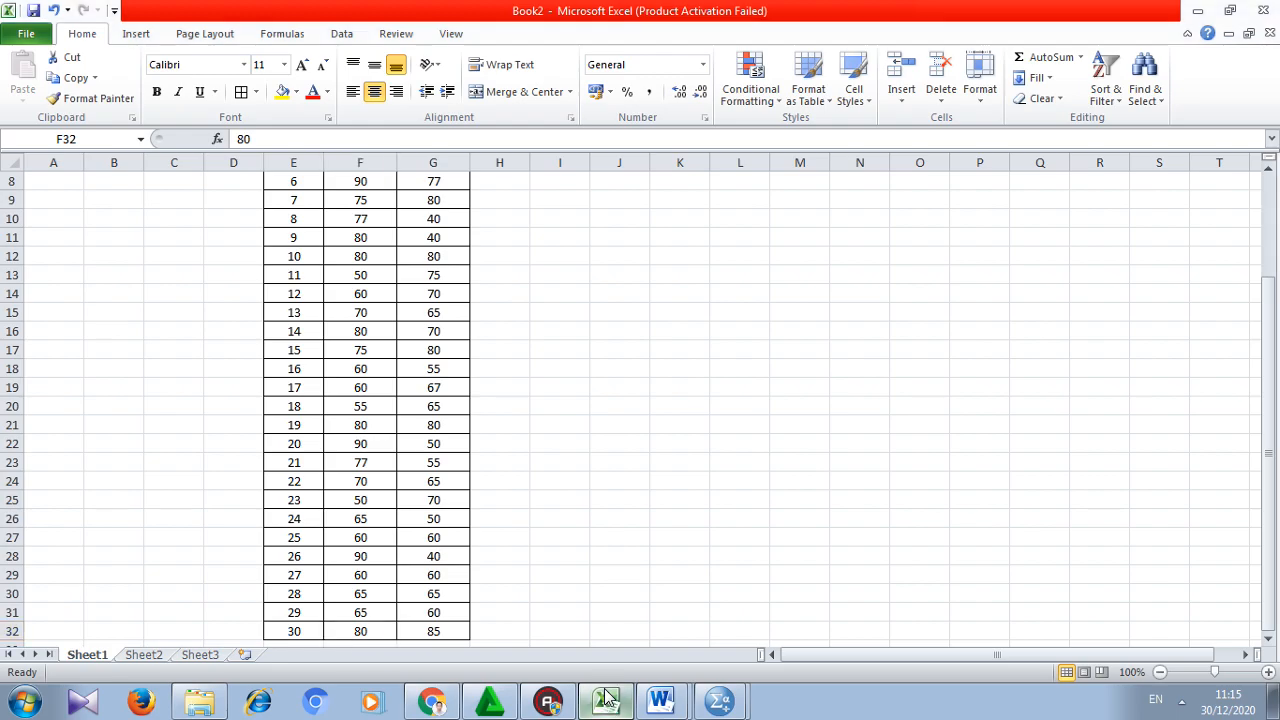
left_click(605, 700)
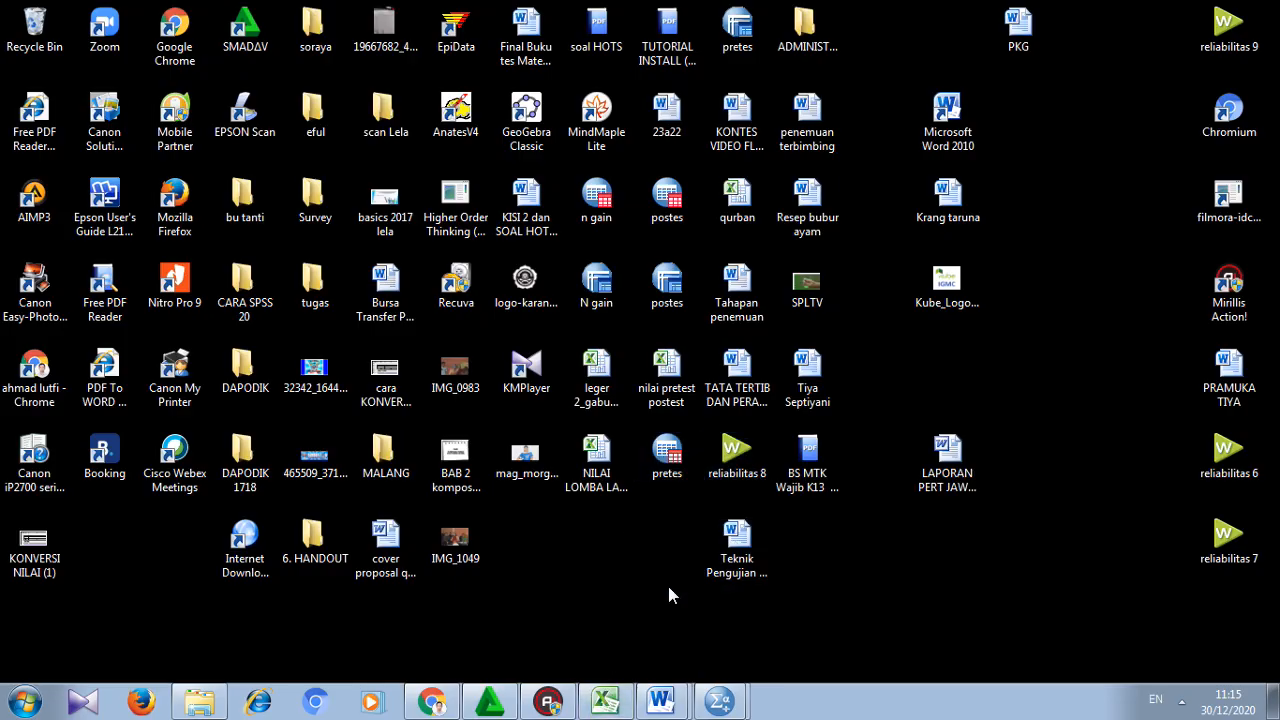
Step: Switch to the untitled dataset in the IBM SPSS Statistics Data Editor
key("super")
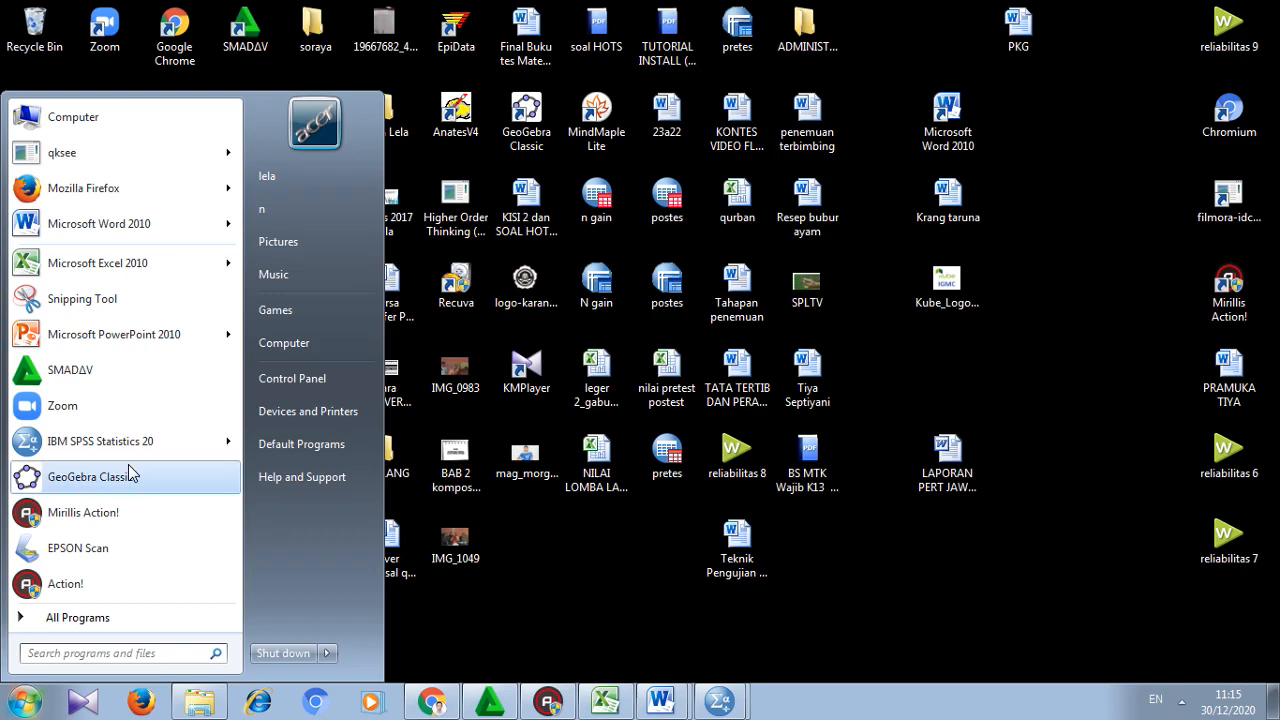
left_click(637, 600)
left_click(740, 705)
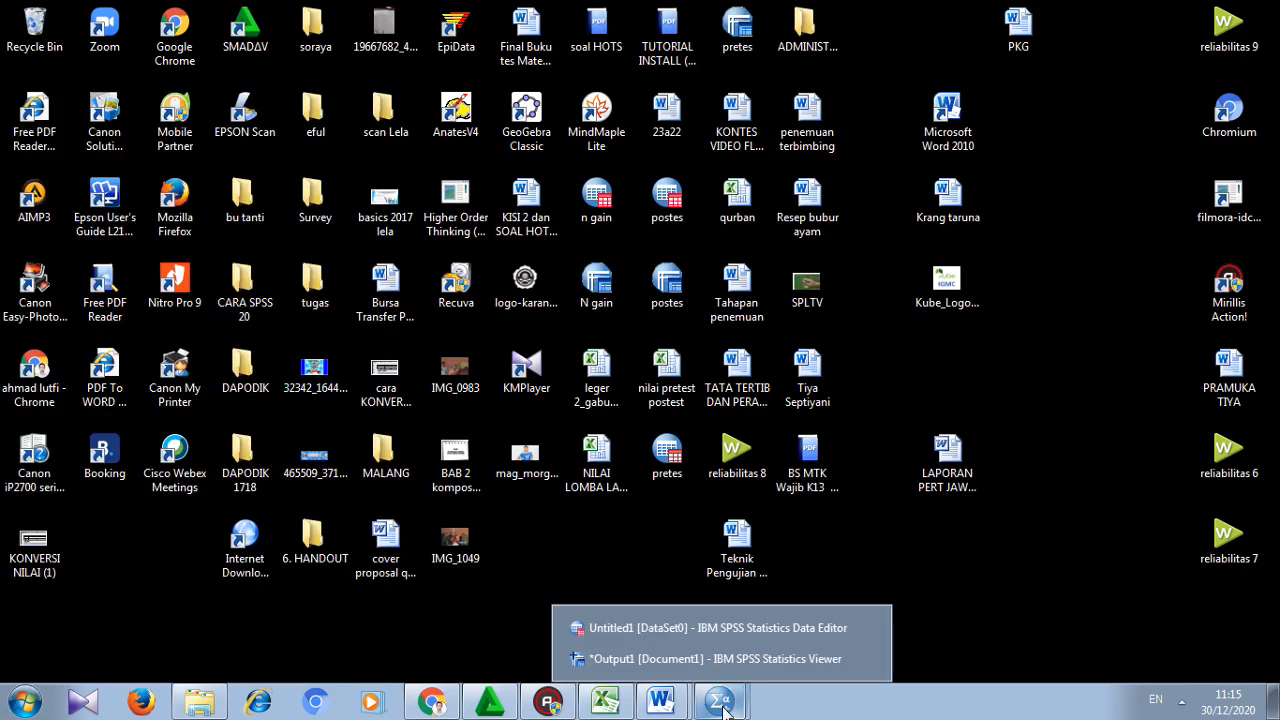
left_click(684, 628)
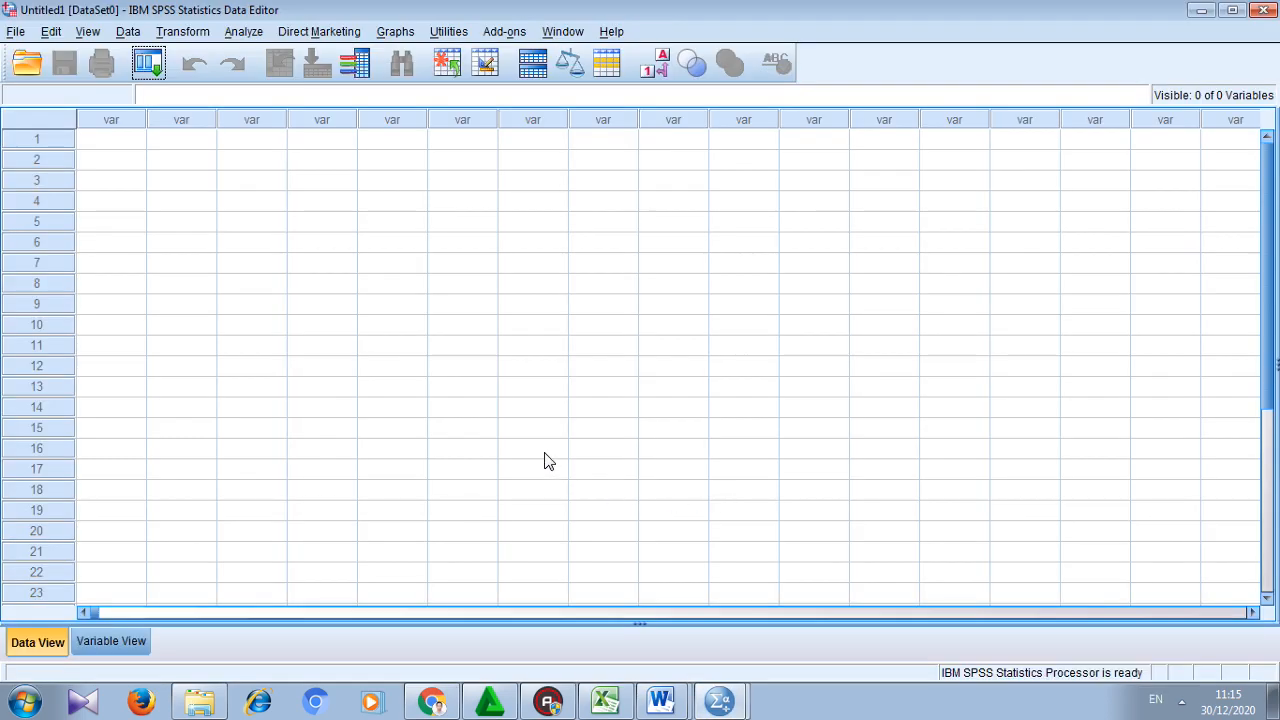
Step: Look at the SPSS output document, and return to the untitled dataset in the Data Editor
left_click(720, 700)
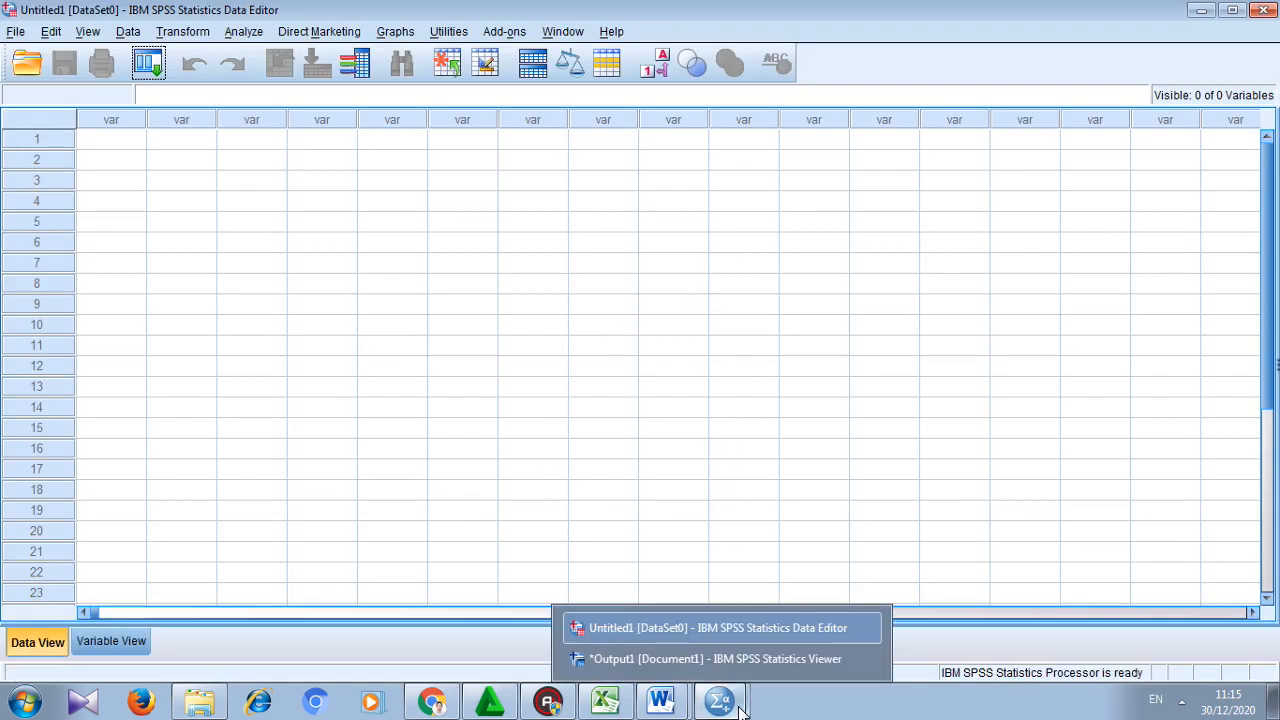
left_click(731, 657)
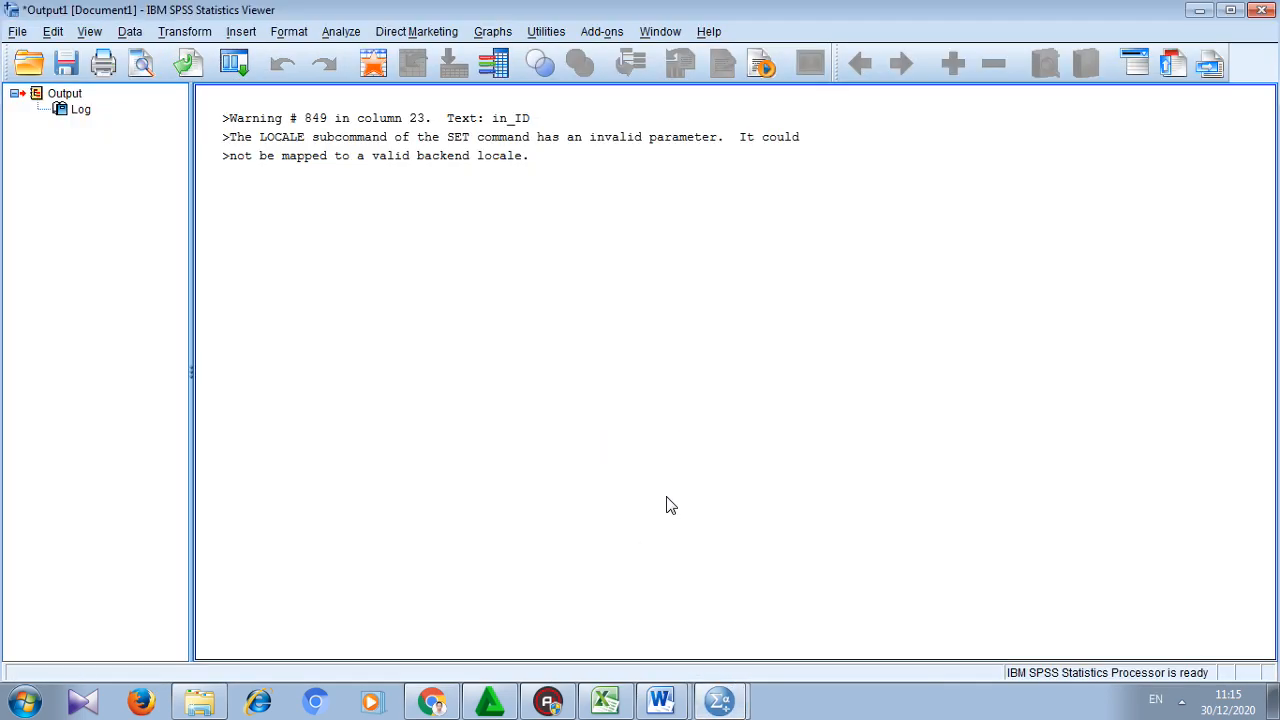
left_click(716, 710)
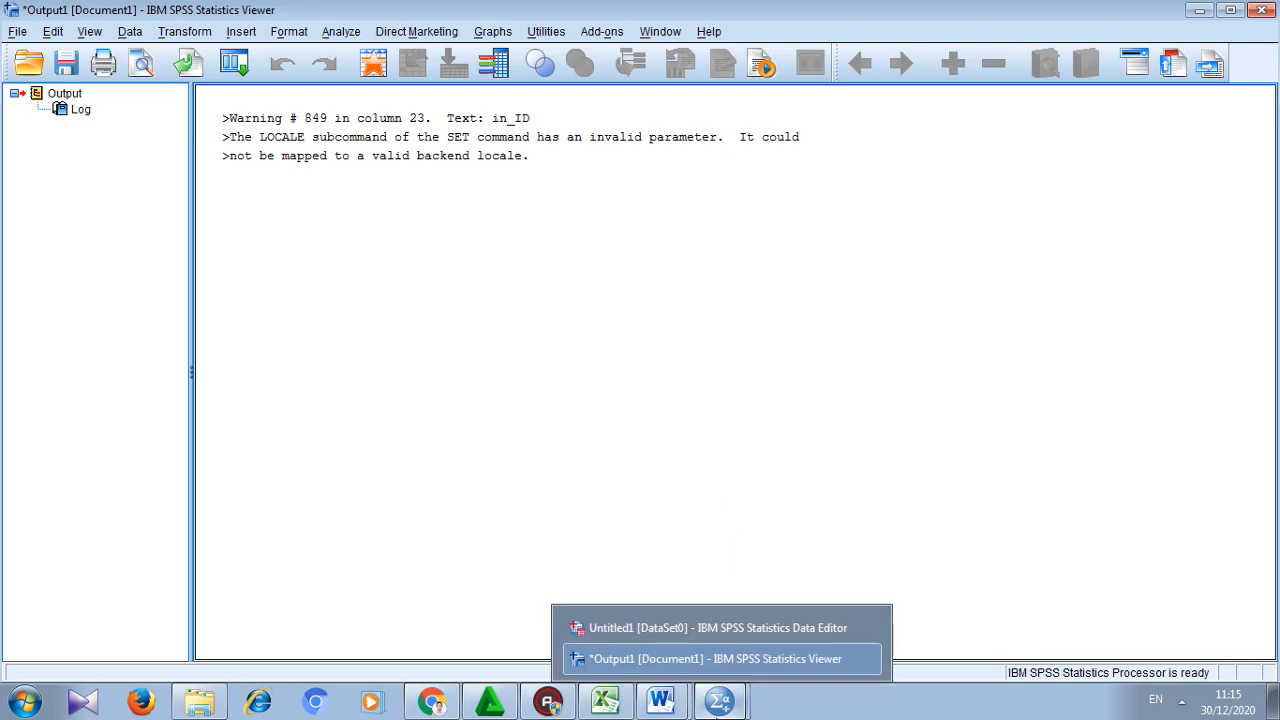
left_click(698, 628)
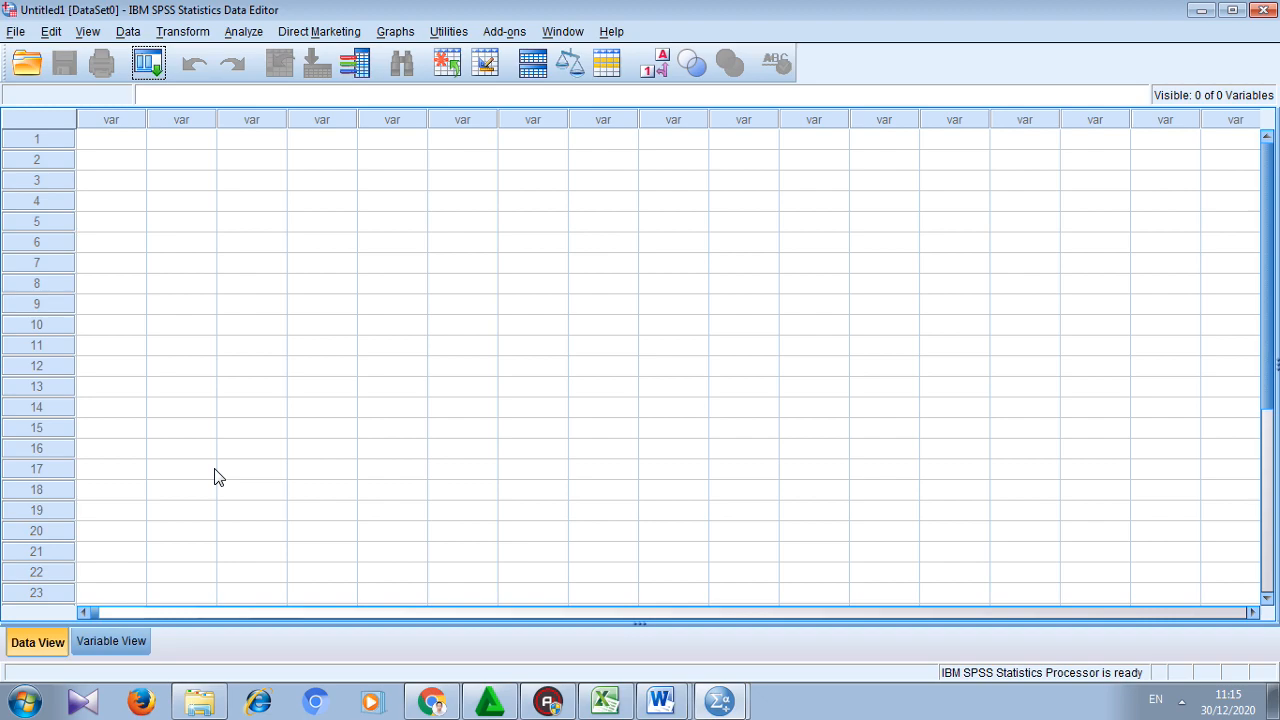
Step: Define the first variable in the variable definitions with the name Nilai and the label Nilai
left_click(103, 641)
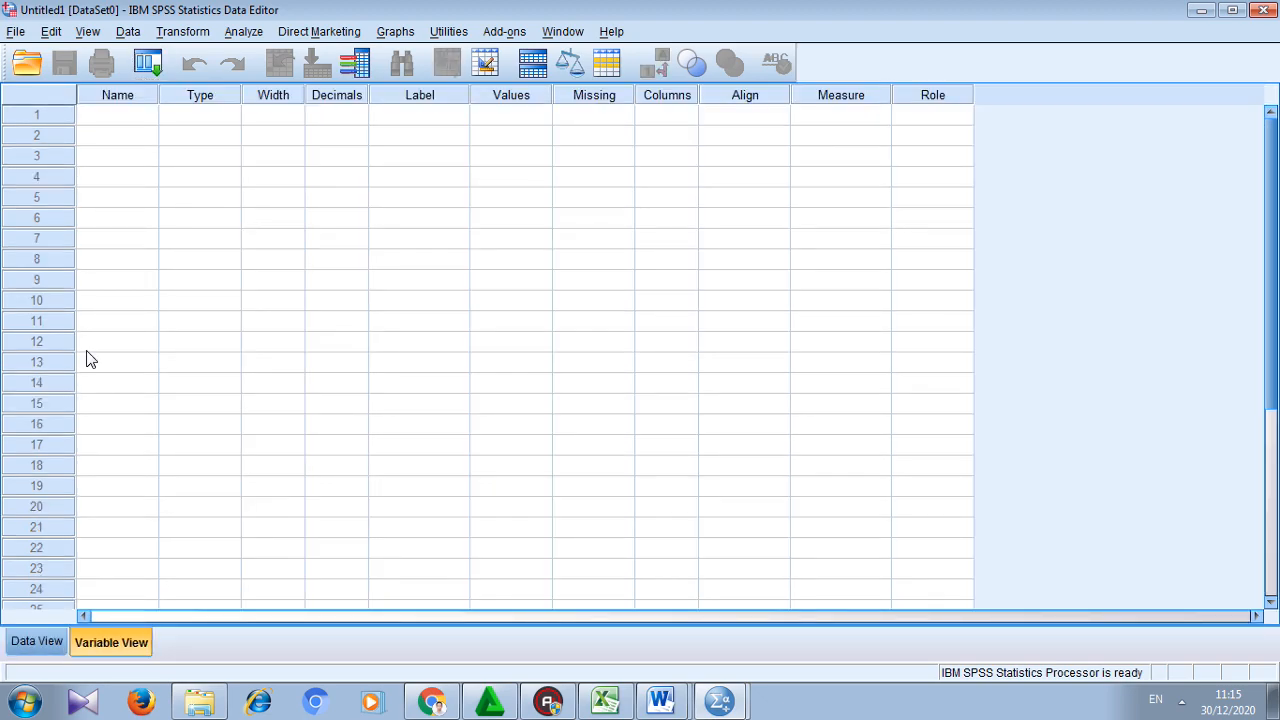
left_click(95, 120)
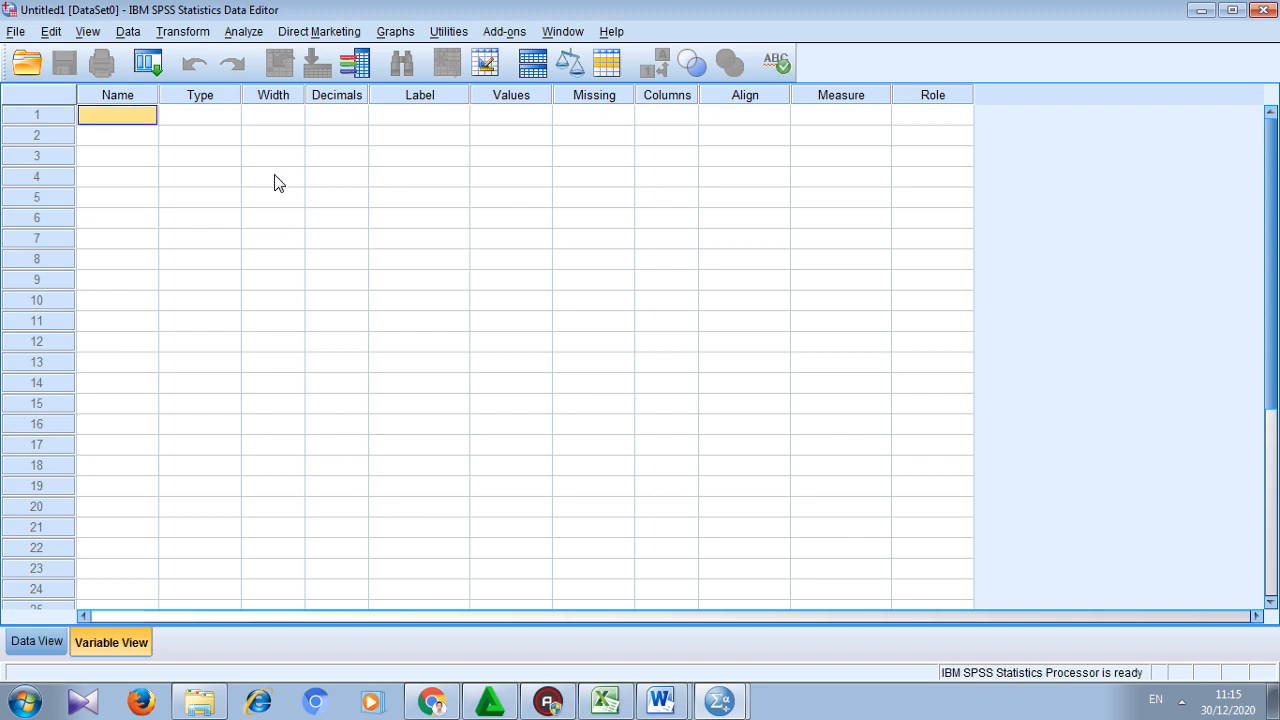
type("Nilai")
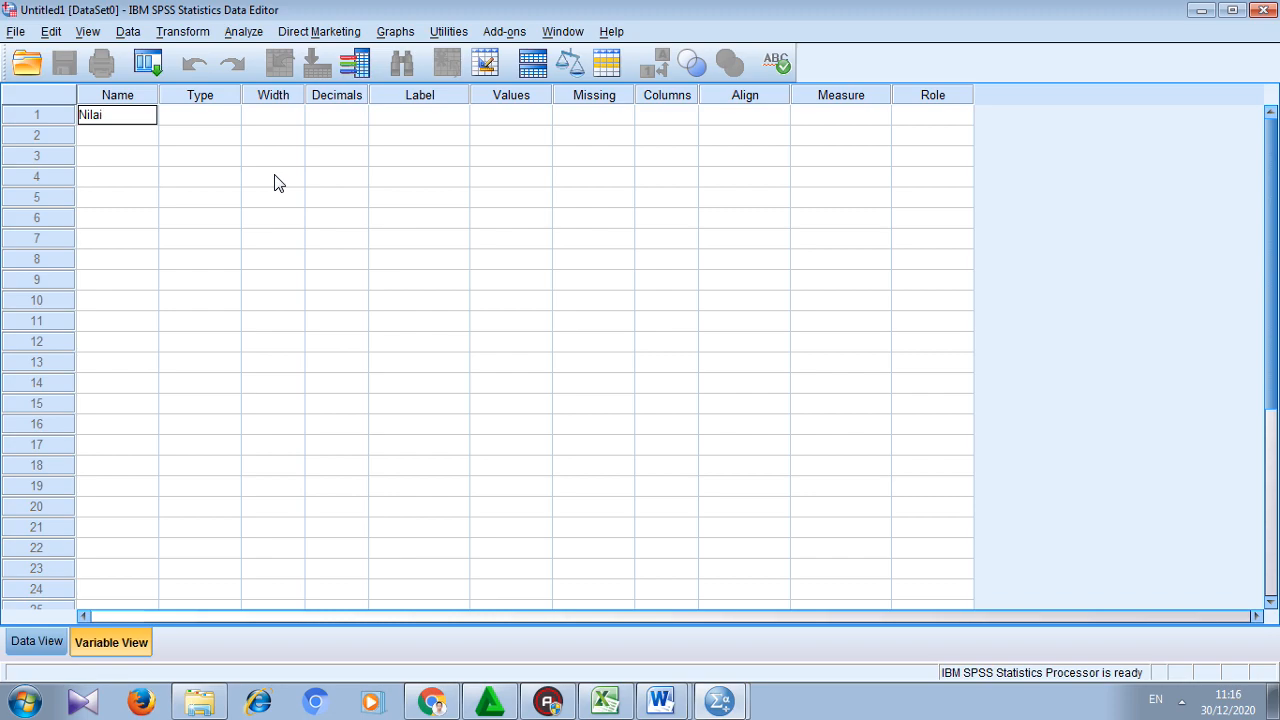
key("Return")
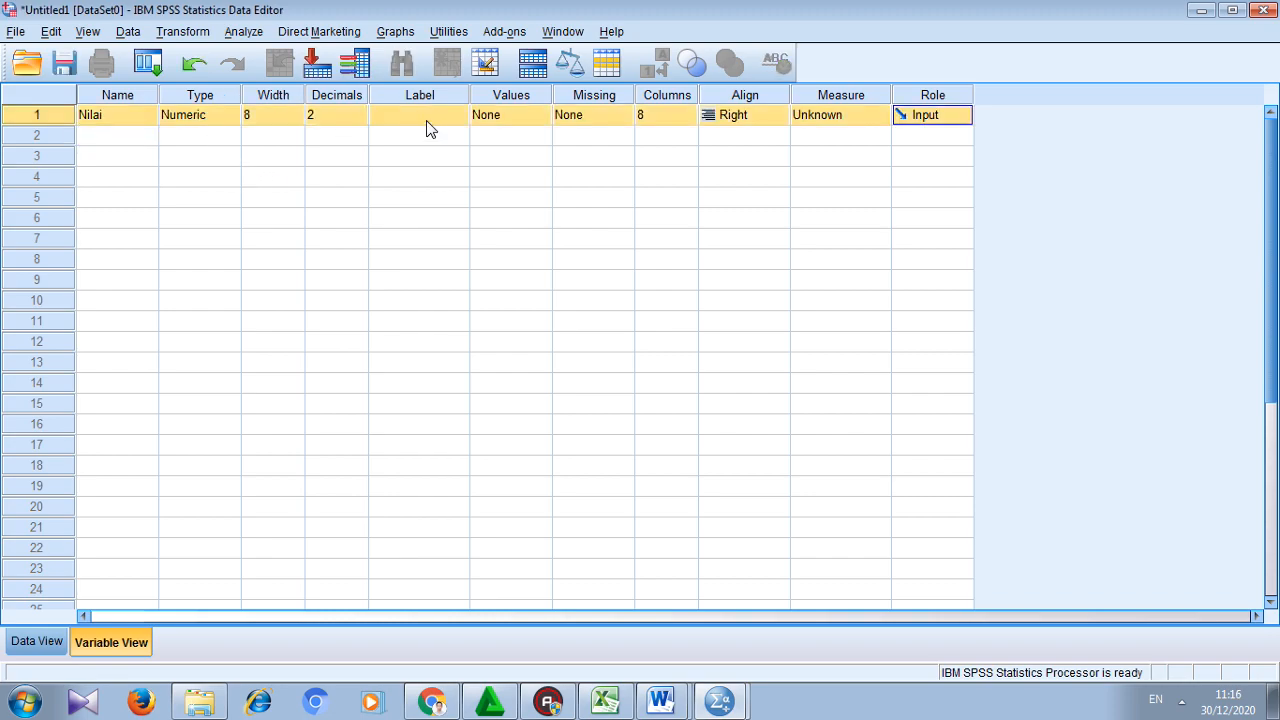
left_click(428, 122)
type("Nilai")
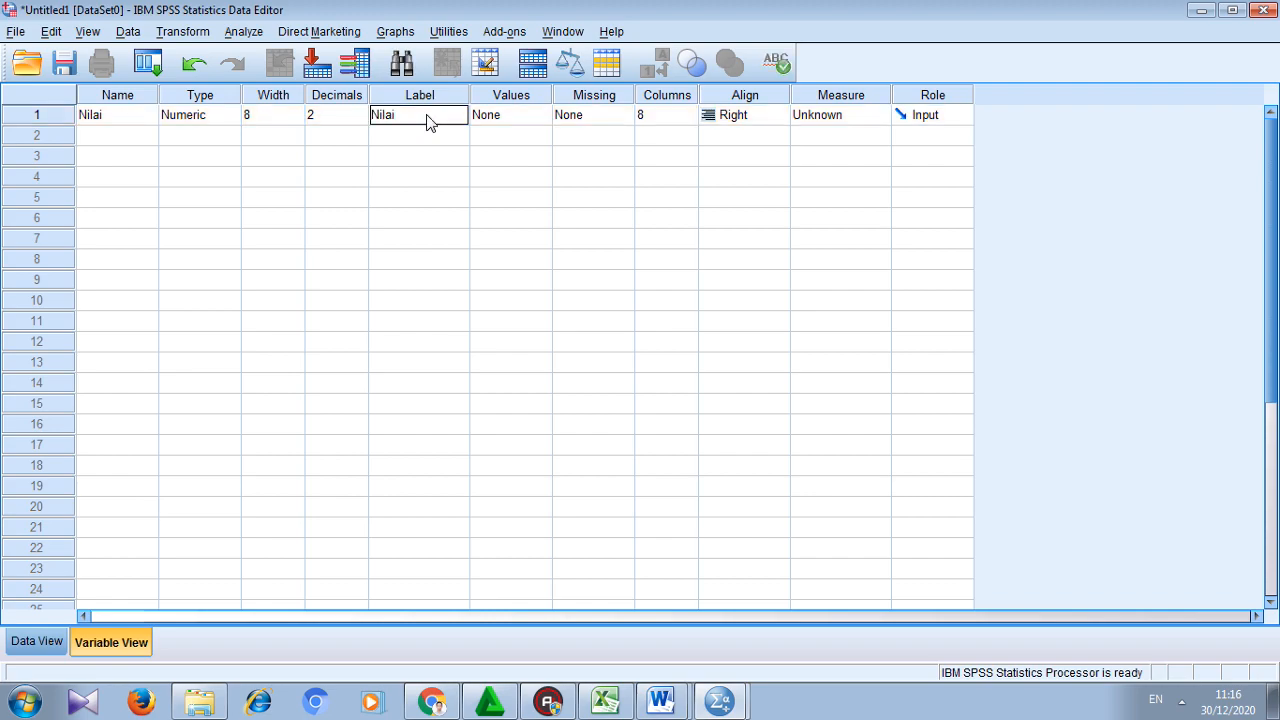
key("Return")
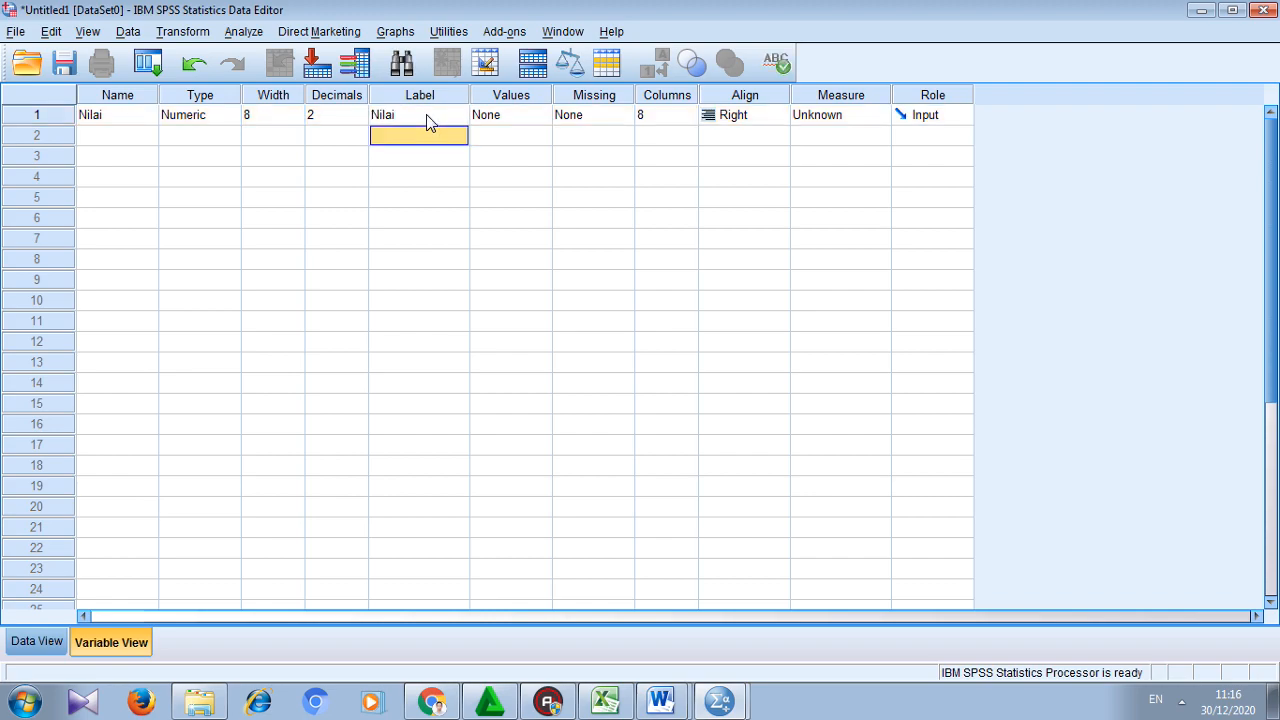
Step: Define a second variable below Nilai with the name Metode and the label Metode
left_click(124, 140)
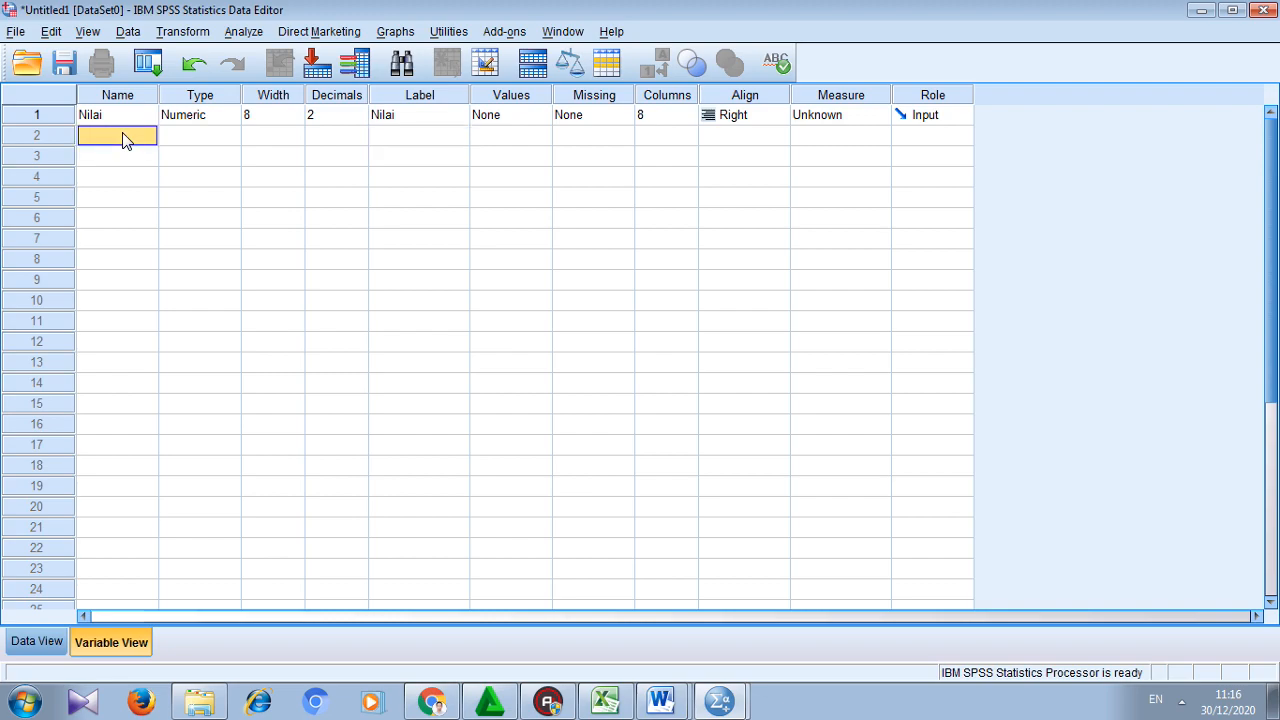
type("Metode")
left_click(388, 142)
key("shift+m")
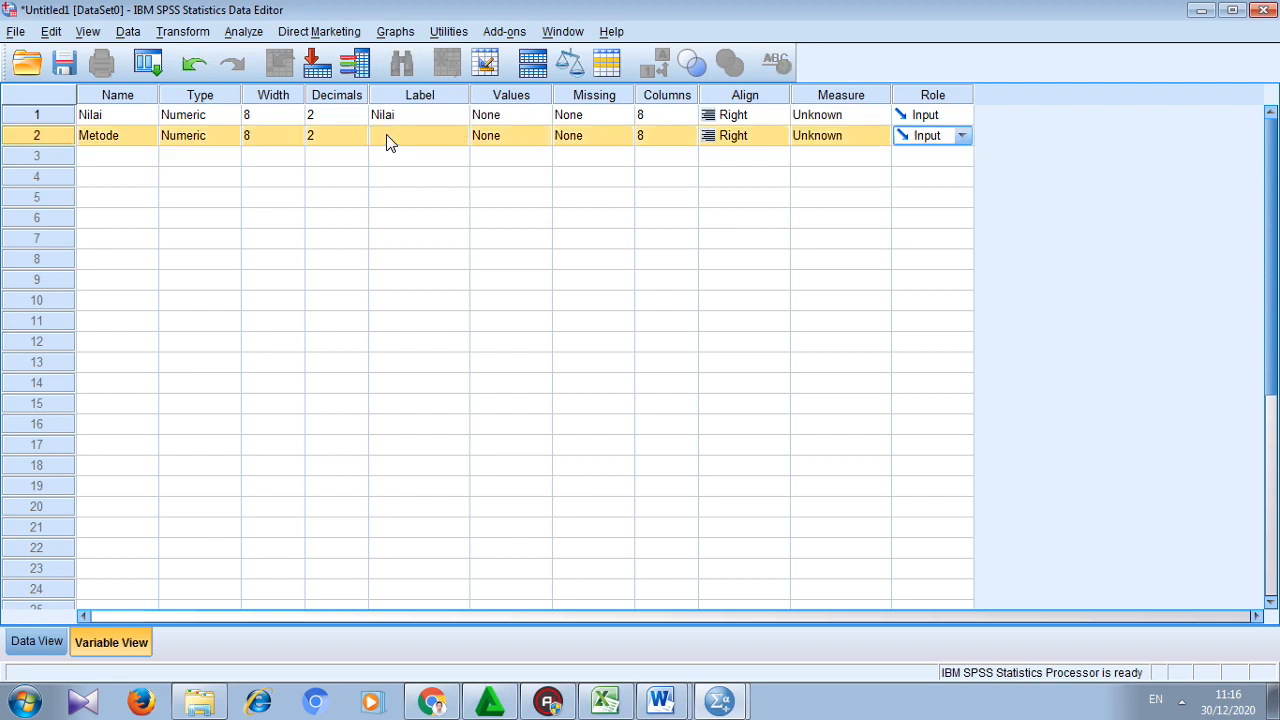
left_click(388, 142)
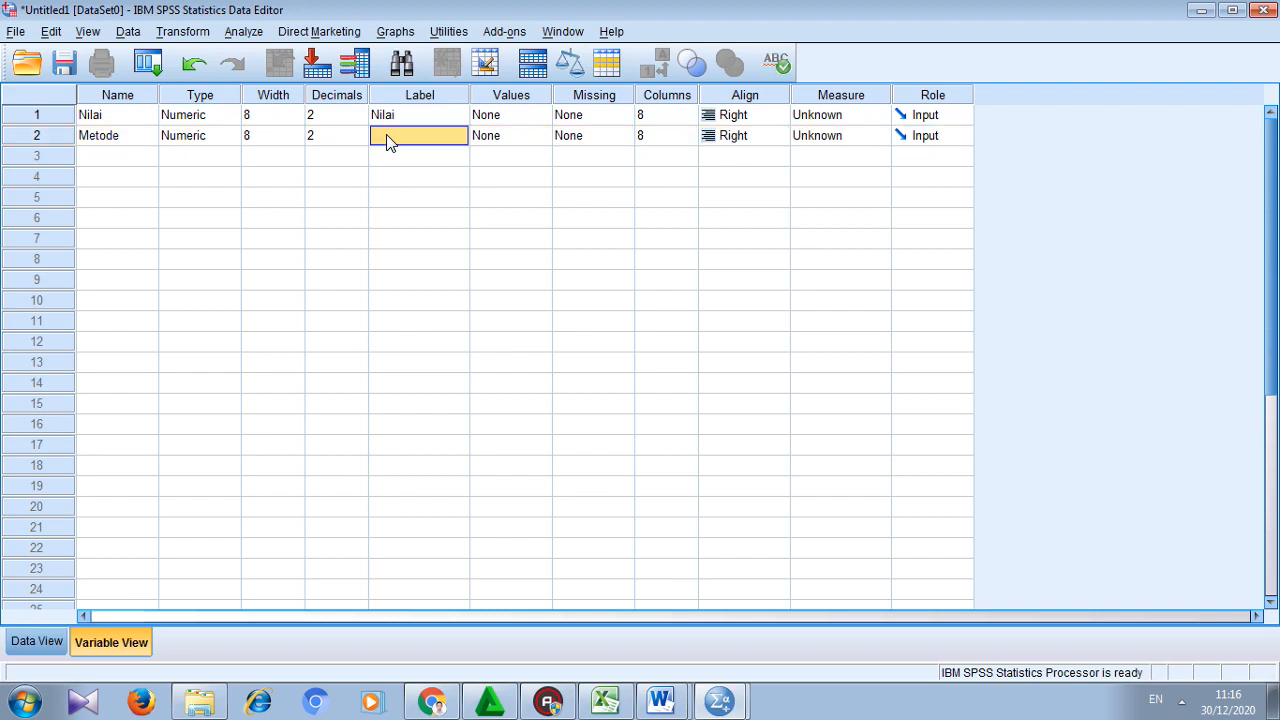
type("m")
key("BackSpace")
type("Metode")
left_click(136, 143)
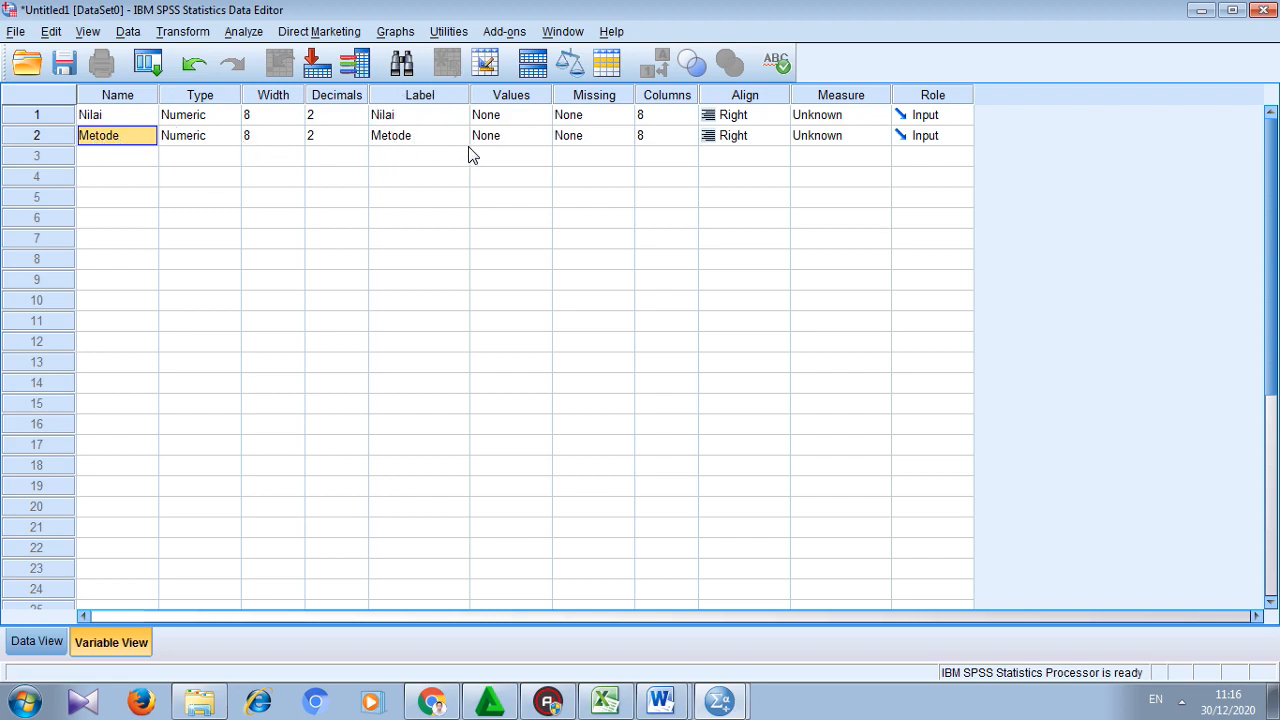
Step: Assign value labels to the Metode variable: 1 as "Metode X" and 2 as "Metode Y"
left_click(530, 143)
left_click(545, 137)
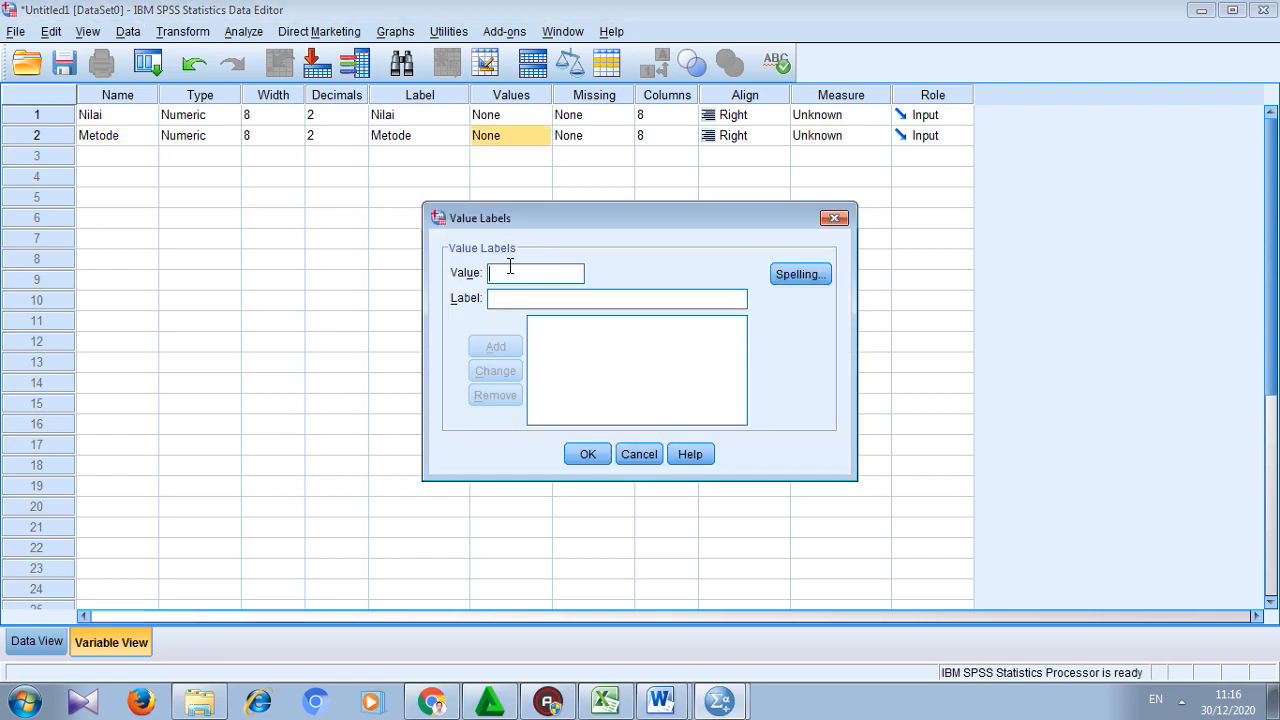
type("1")
left_click(499, 301)
type("Metode X")
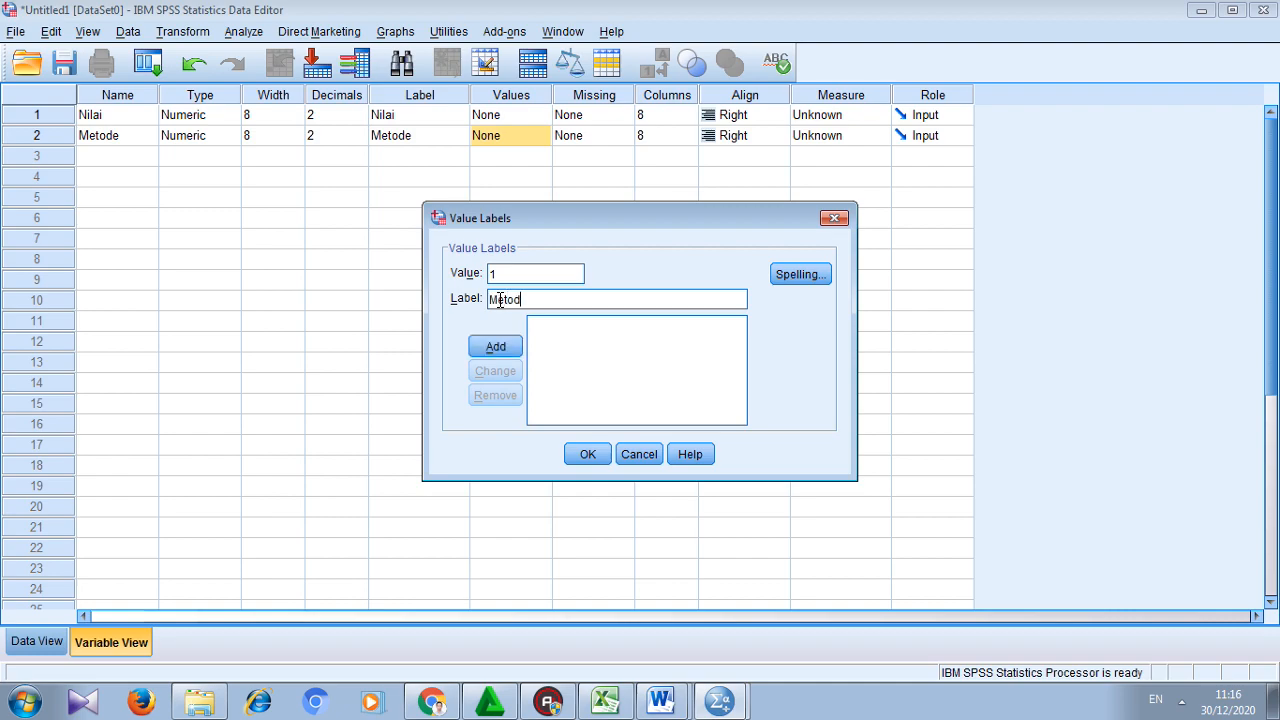
left_click(492, 346)
type("2")
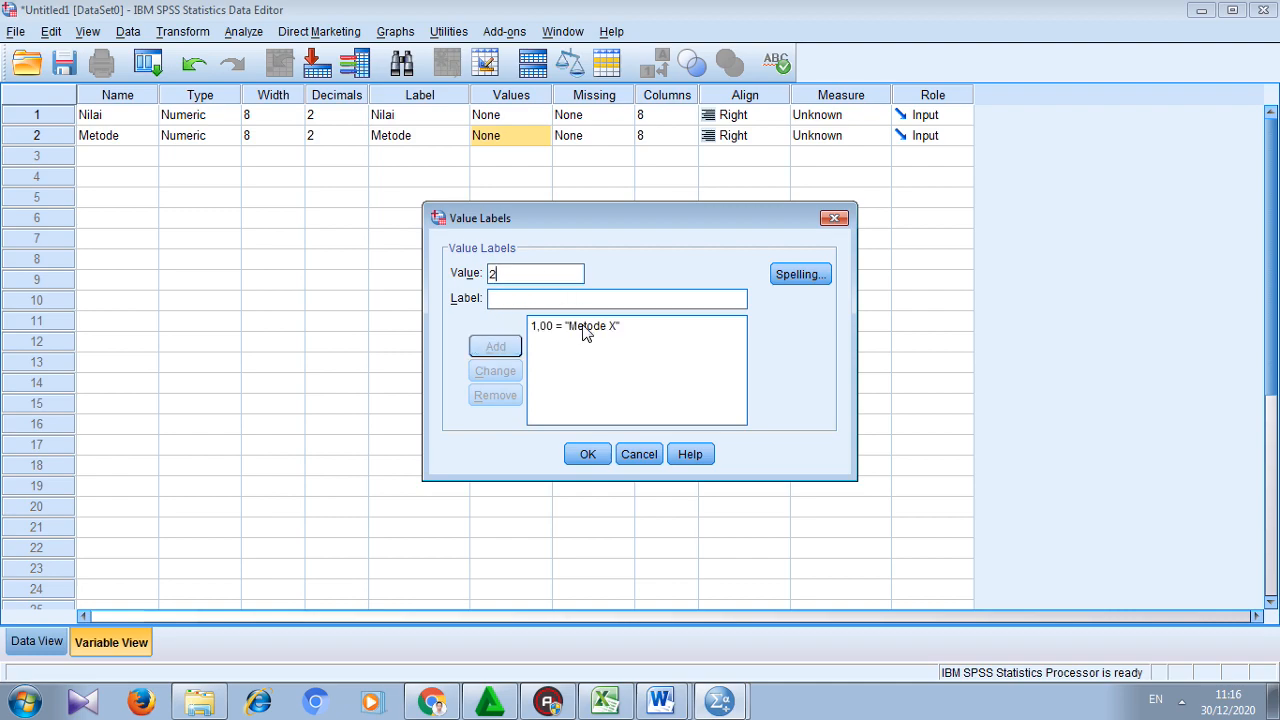
left_click(570, 304)
type("Metode Y")
left_click(483, 346)
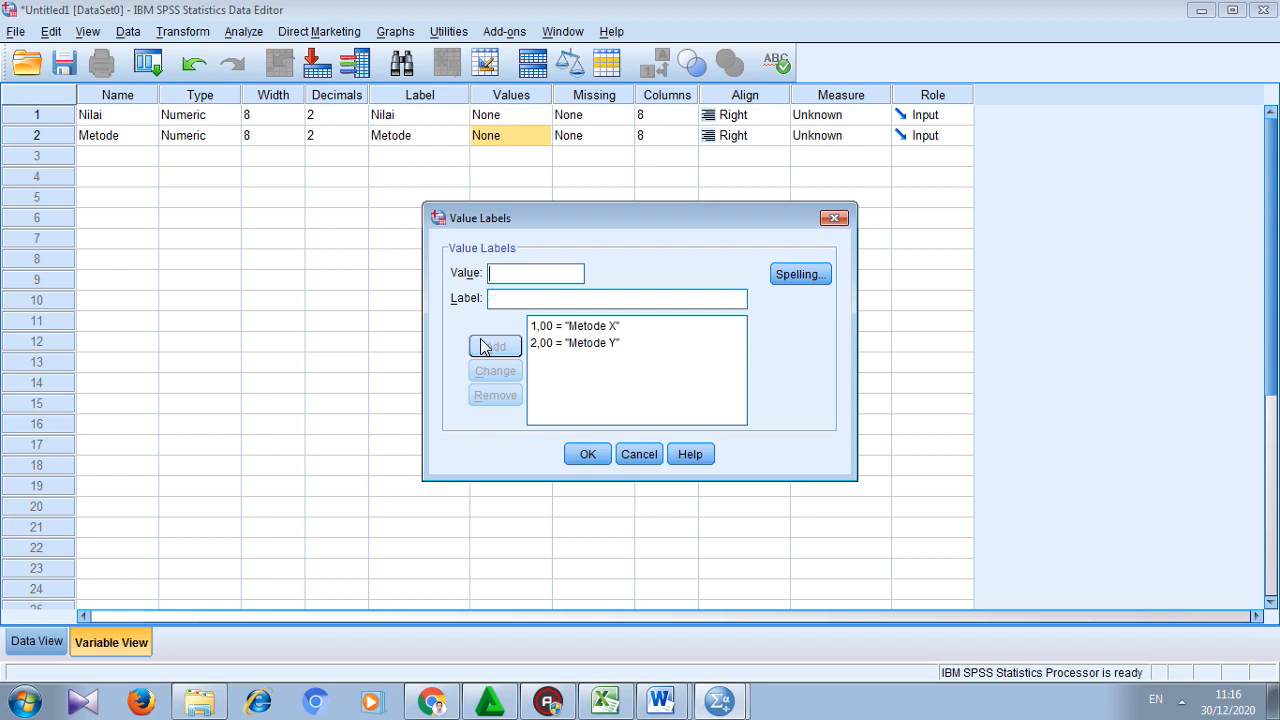
left_click(587, 454)
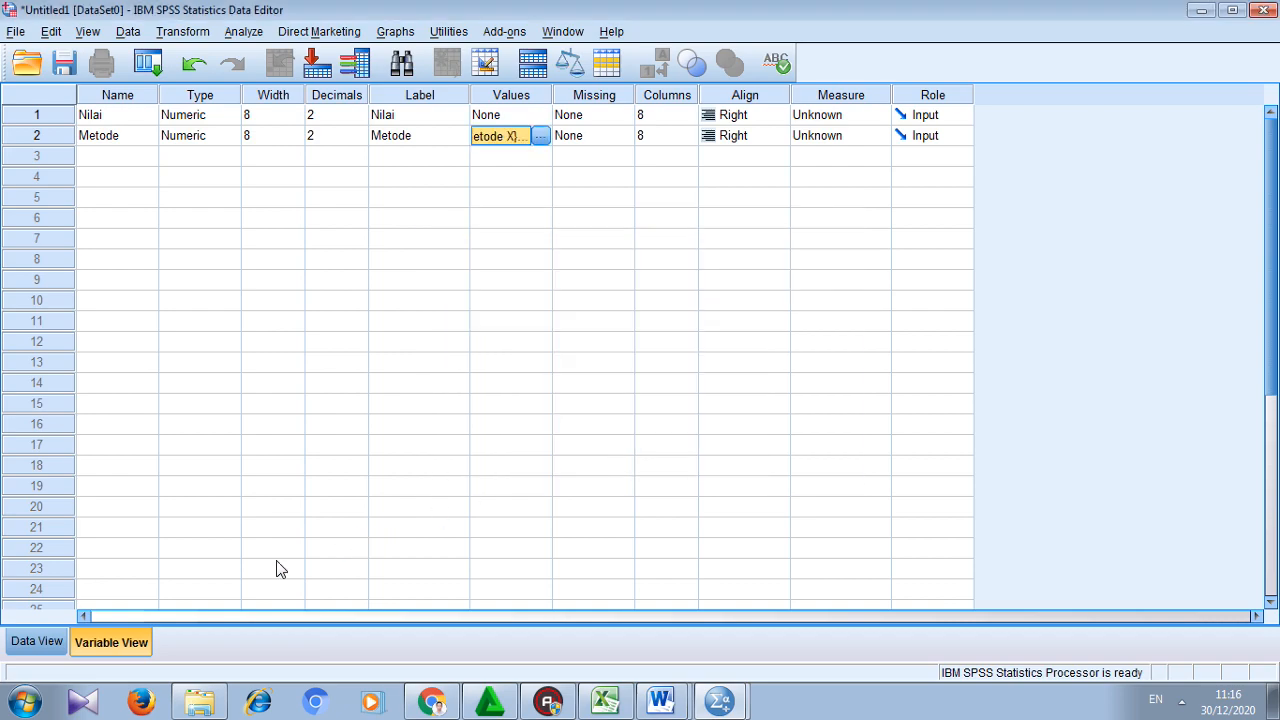
Step: Set the number of decimals to 0 for both the Nilai and Metode variables
left_click(336, 115)
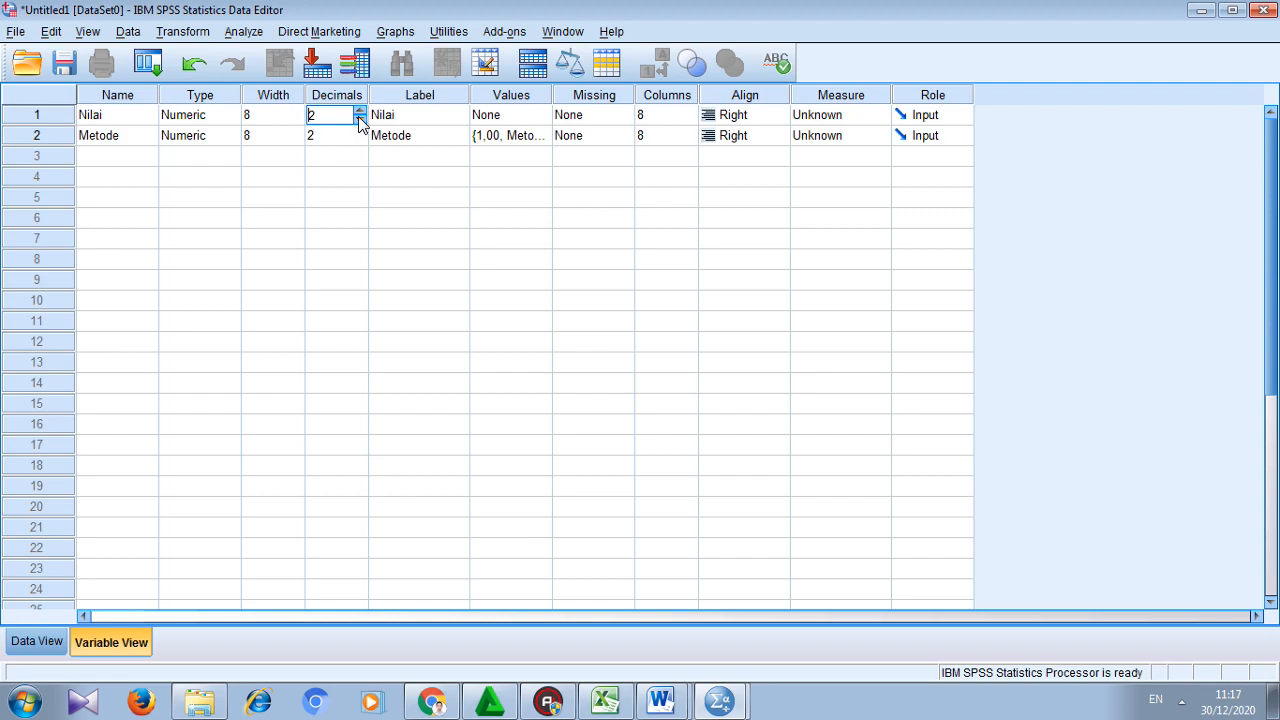
left_click(359, 119)
left_click(359, 119)
left_click(338, 135)
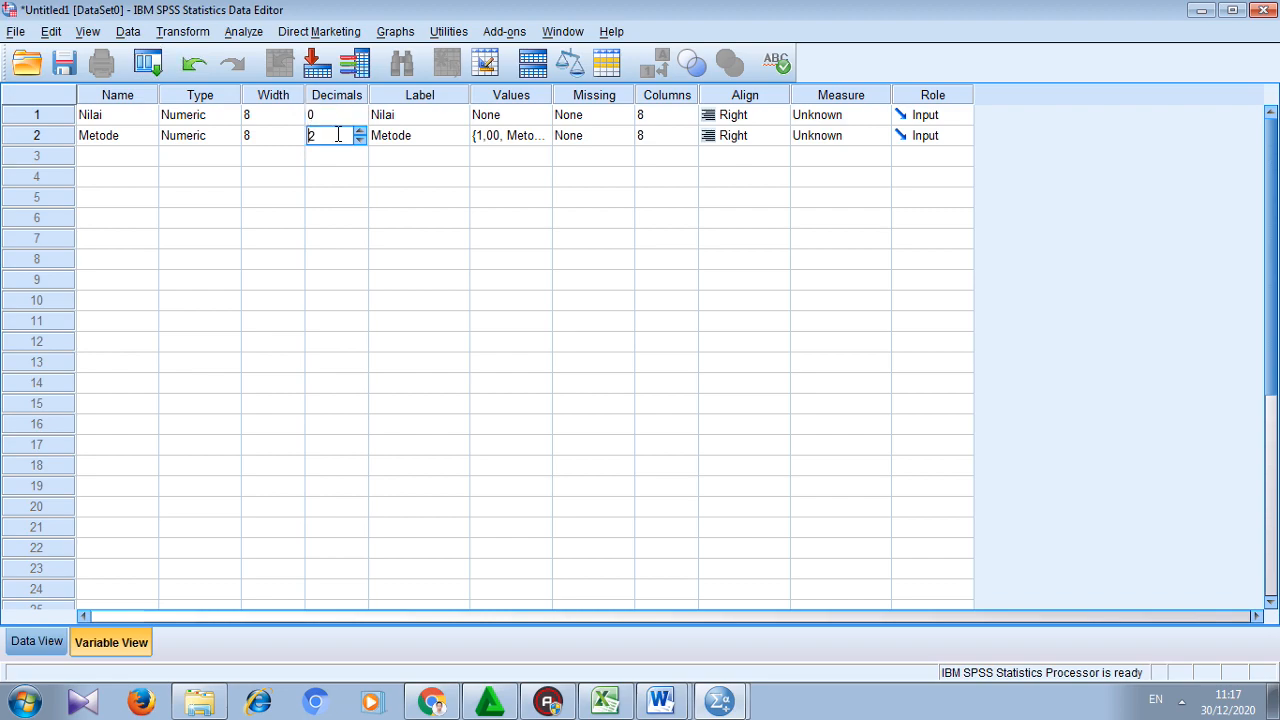
left_click(359, 140)
left_click(359, 140)
Step: Show the dataset's data grid and select the first cell of the Nilai column
left_click(36, 645)
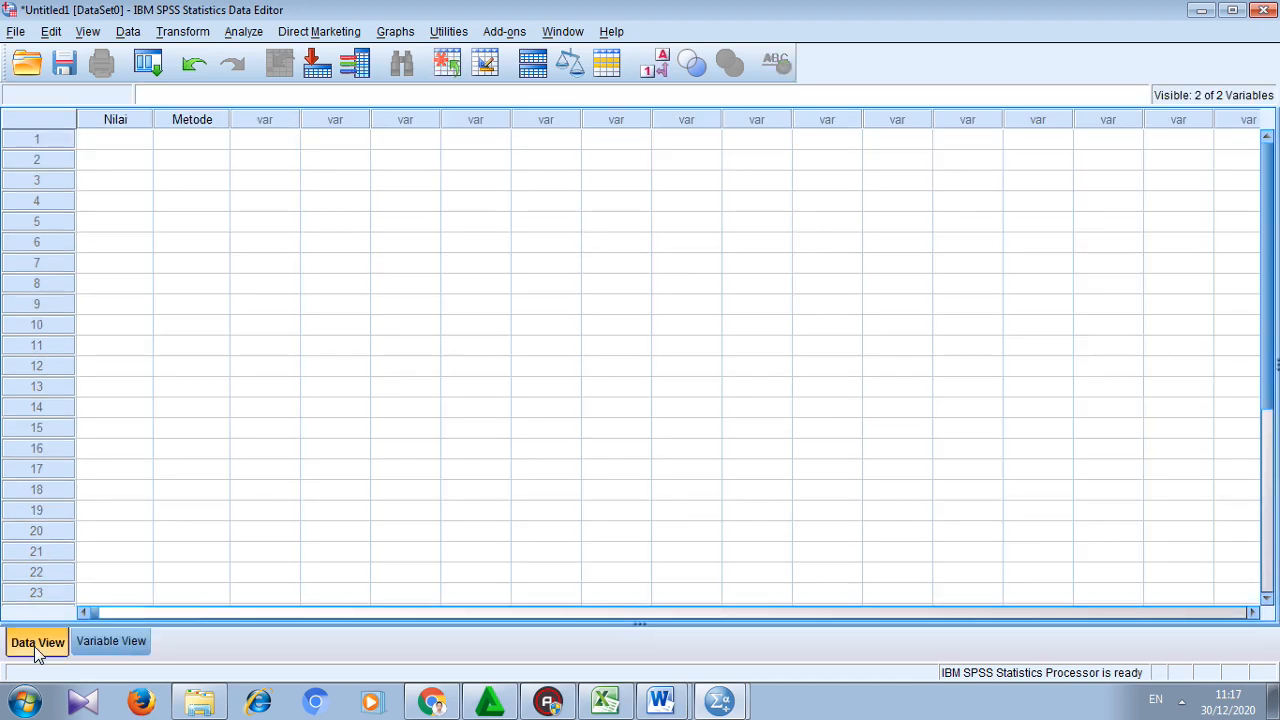
left_click(109, 147)
key("Right")
key("Left")
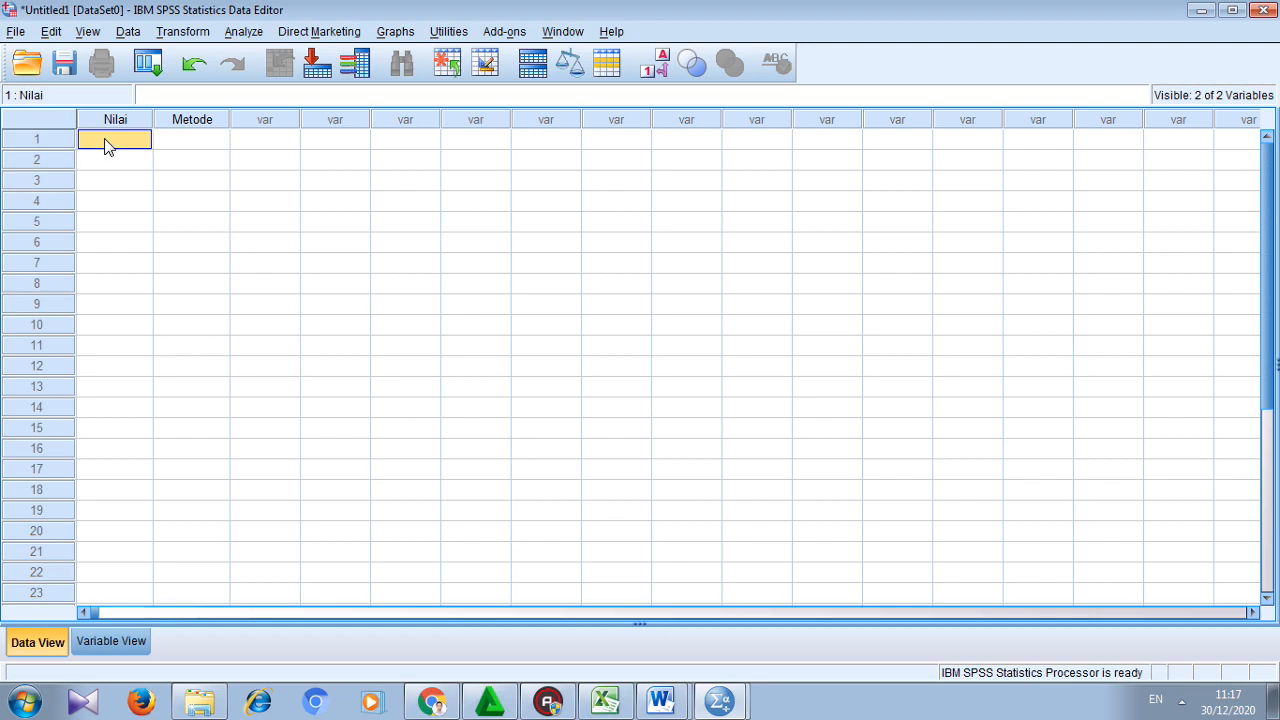
key("Right")
key("Left")
Step: Switch to the Excel workbook and copy all Metode (X) scores in F3:F32, without the header
key("alt+Tab")
key("alt+Tab")
key("alt+Tab")
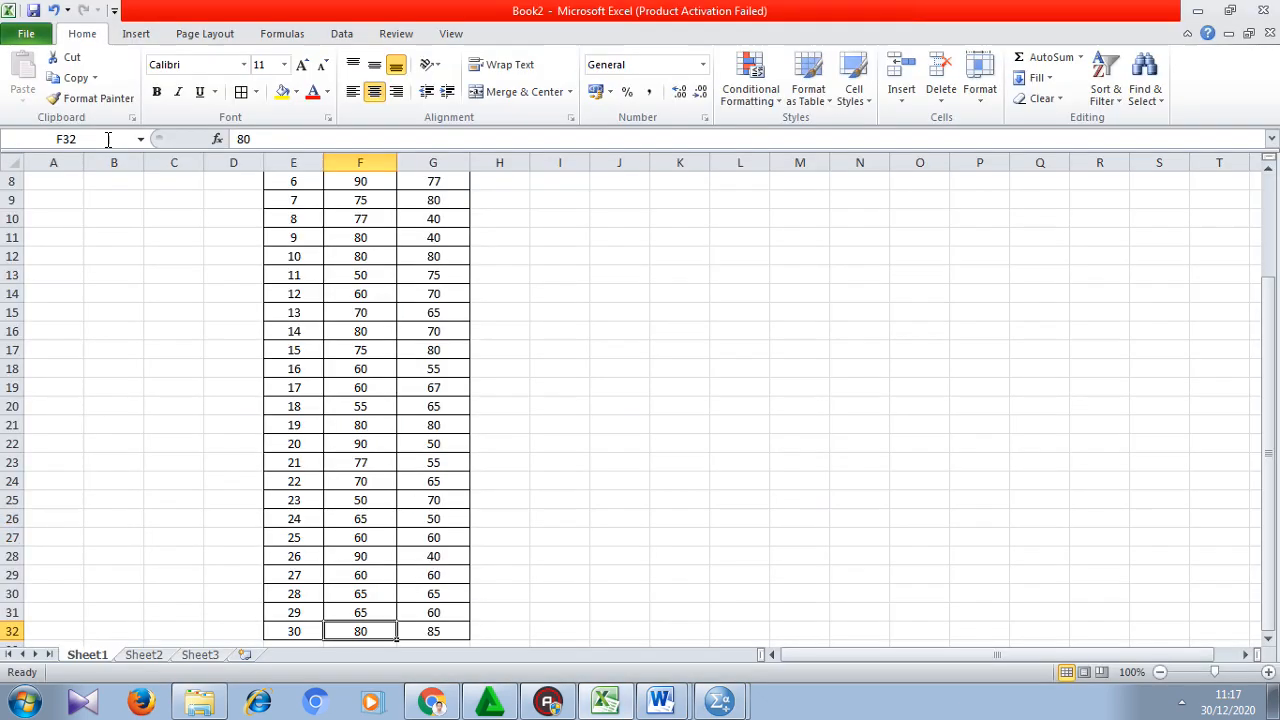
left_click(355, 250)
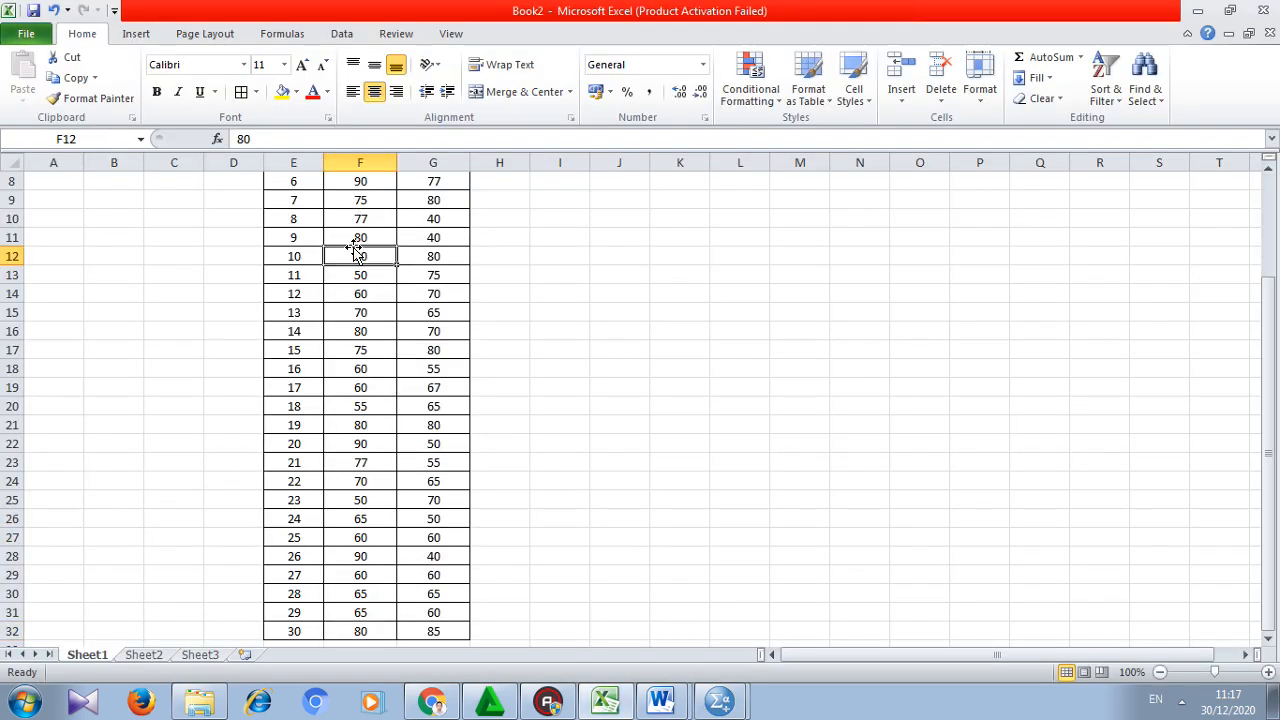
key("ctrl+Up")
key("Down")
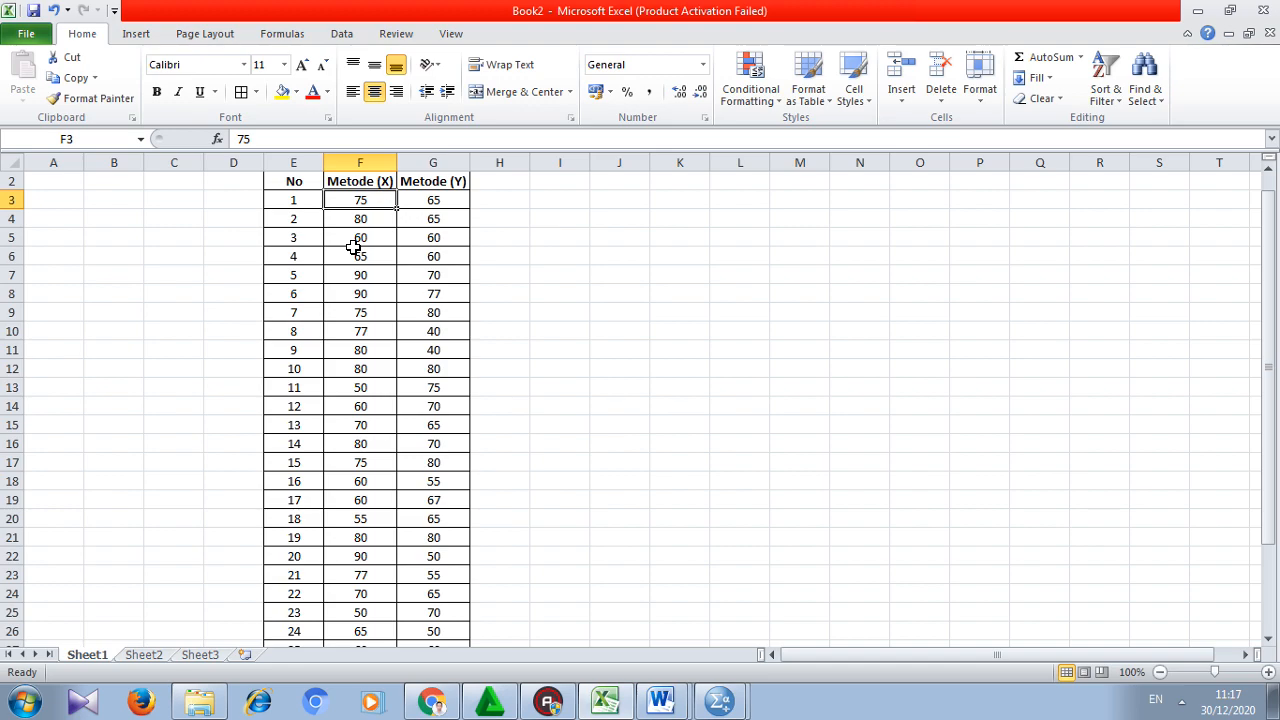
key("ctrl+shift+Down")
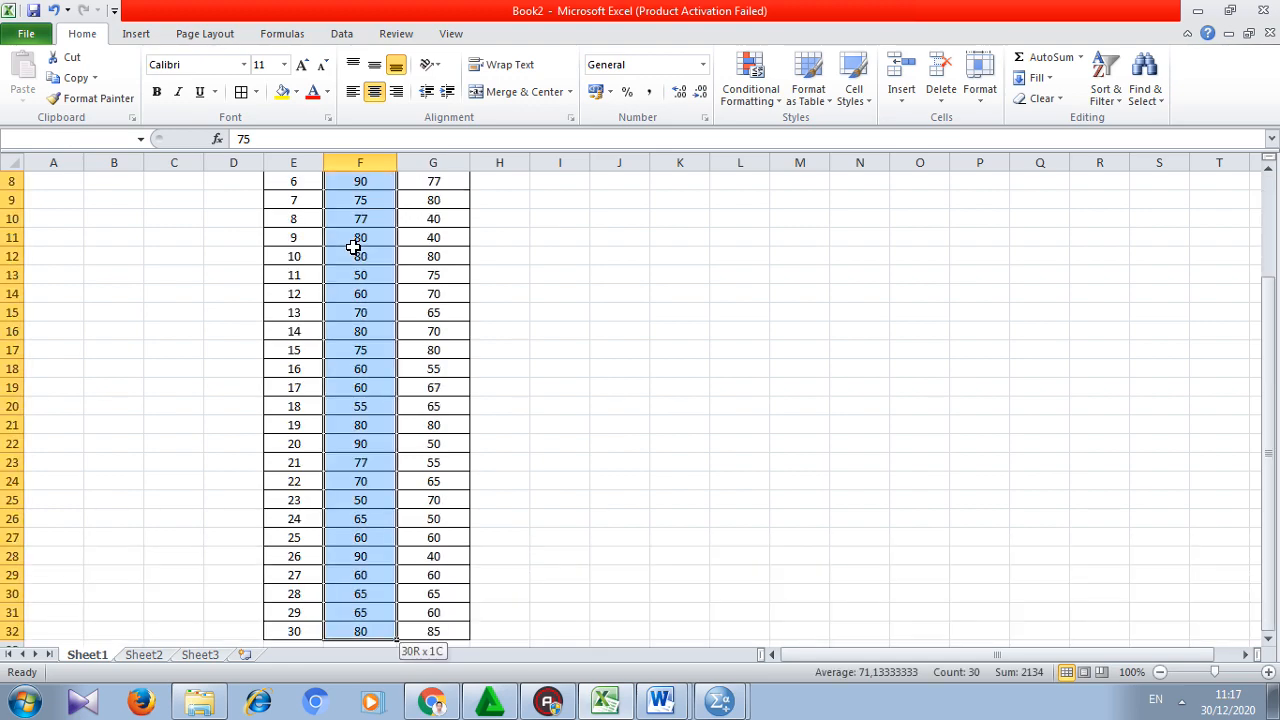
key("ctrl+c")
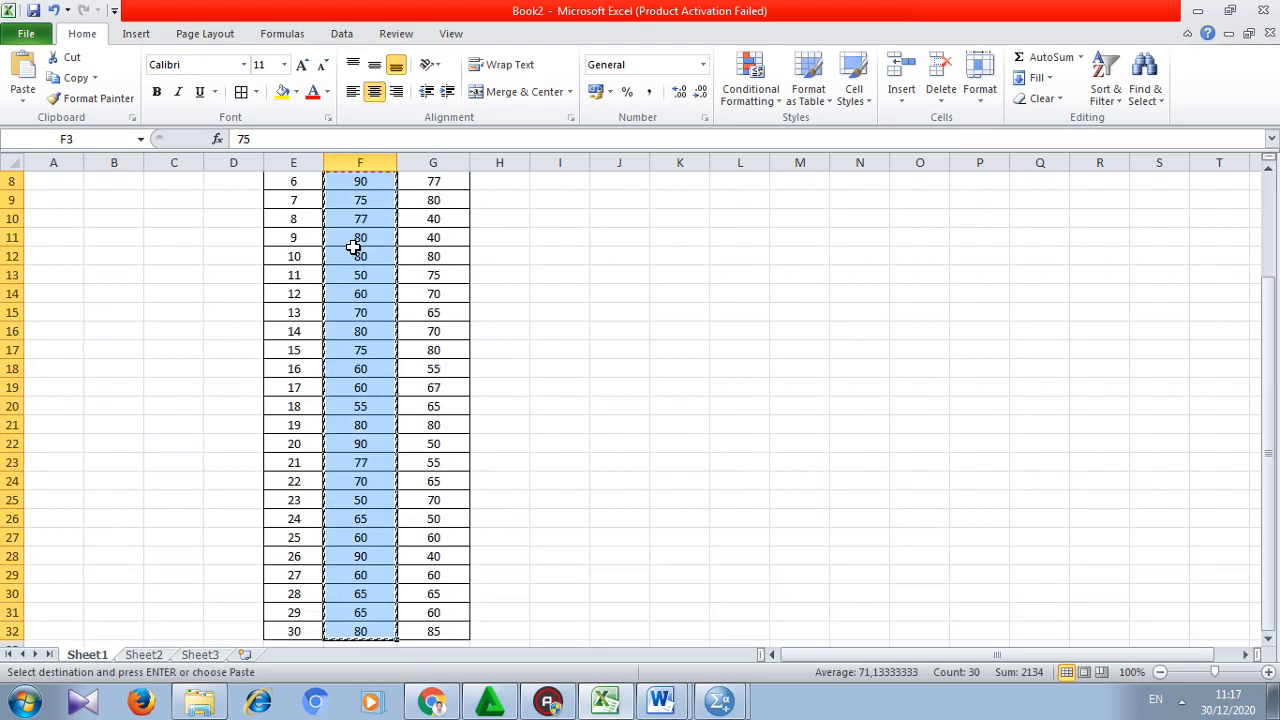
Step: Switch to SPSS and paste the copied Metode (X) scores into the Nilai column from row 1
key("alt+Tab")
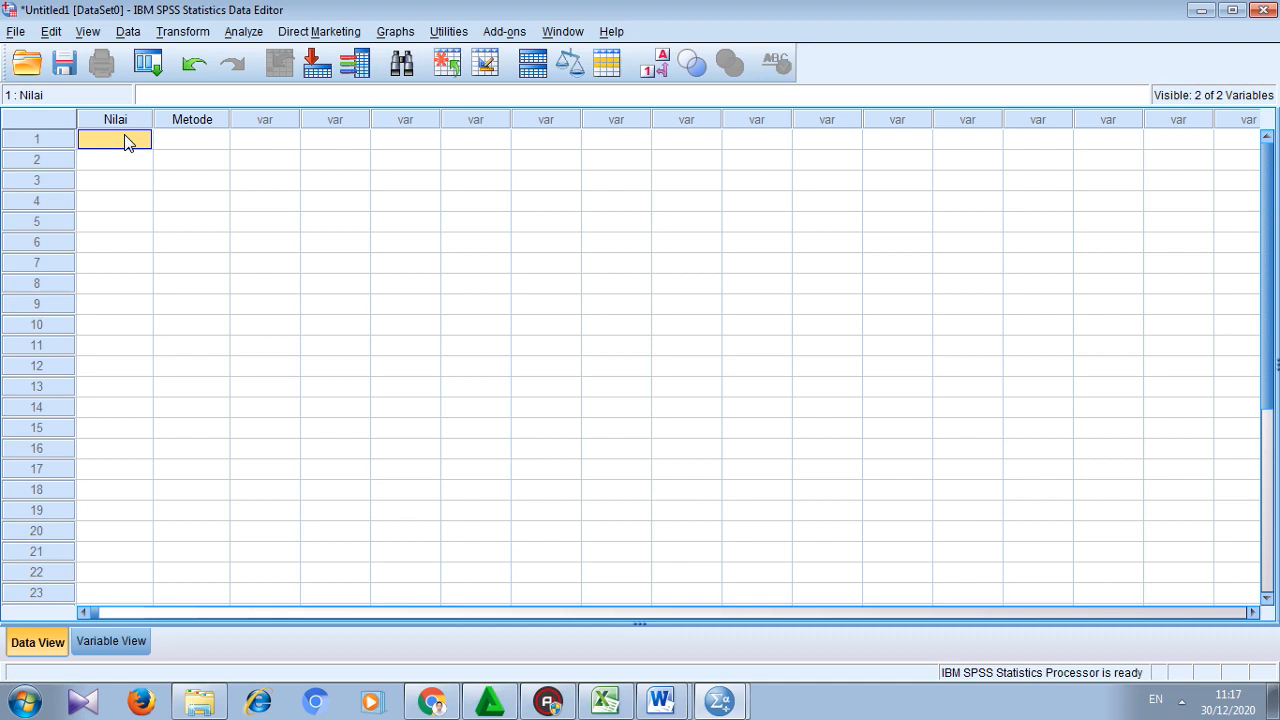
key("ctrl+v")
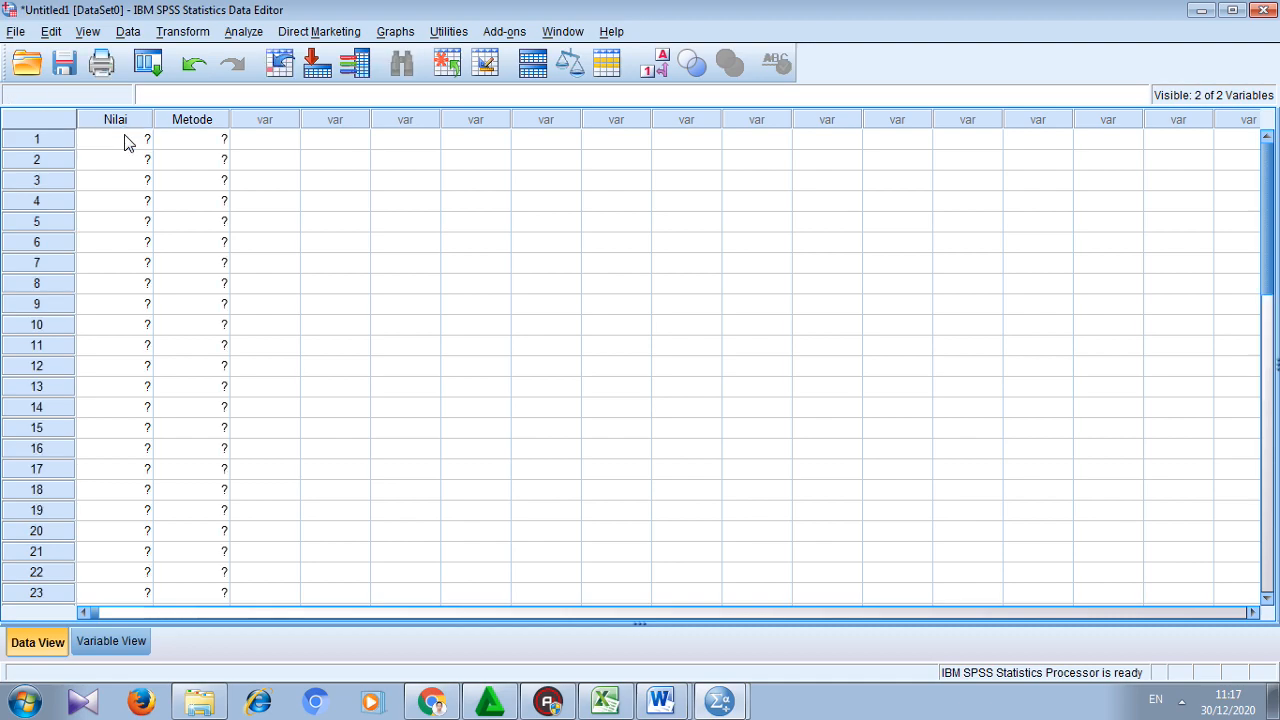
Step: Fill the Metode column with the value 1 for rows 1 to 30
left_click(186, 150)
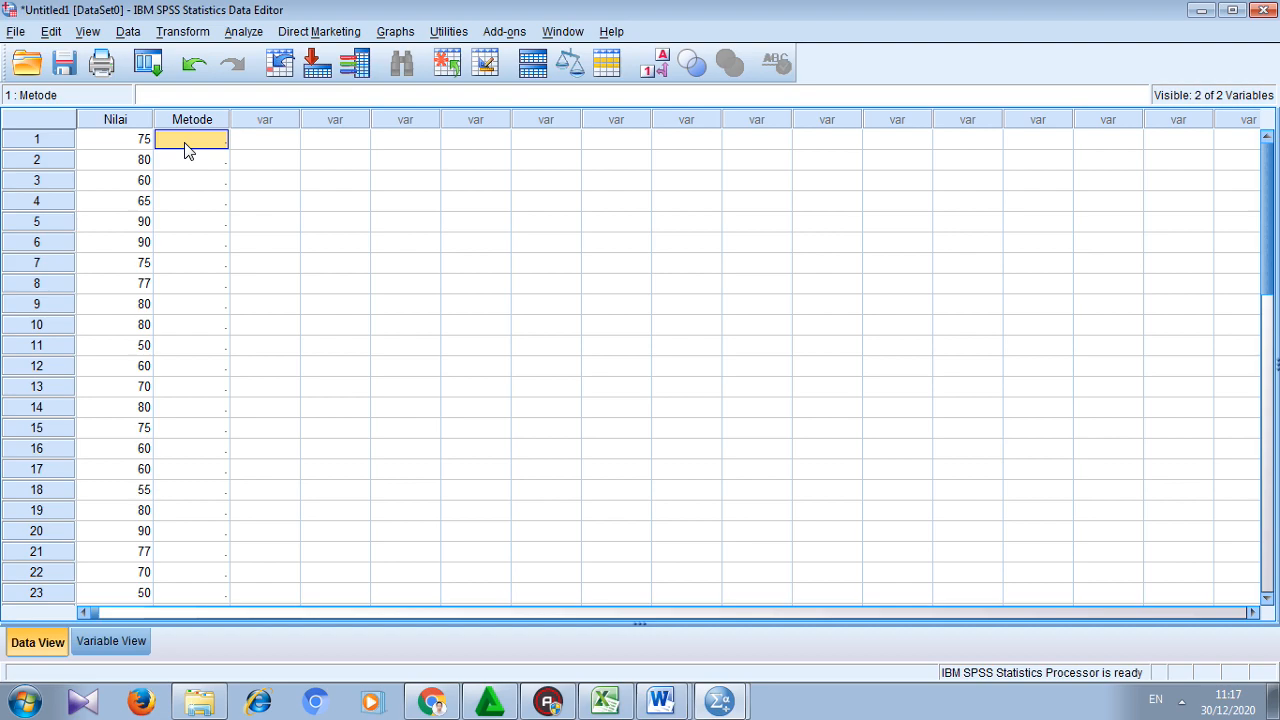
type("1")
key("Return")
type("1")
key("Return")
type("1")
key("Return")
type("1")
key("Return")
type("1")
key("Return")
type("1")
key("Return")
type("1")
key("Return")
type("1")
key("Return")
type("1")
key("Return")
type("1")
key("Return")
type("1")
key("Return")
type("1")
key("Return")
type("1")
key("Return")
type("1")
key("Return")
type("1")
key("Return")
type("1")
key("Return")
type("1")
key("Return")
type("1 1")
key("Return")
type("1")
key("Return")
type("1")
key("Return")
type("1 ")
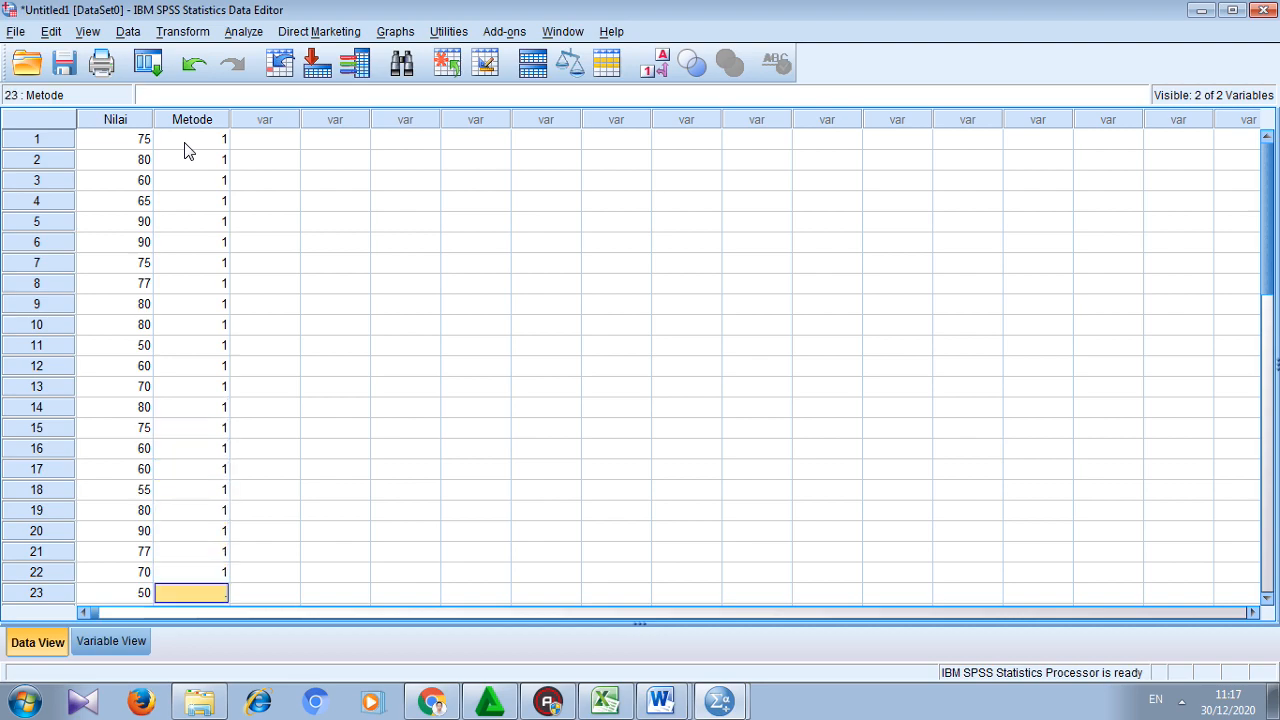
type("1")
key("Return")
type("1")
key("Return")
type("1")
key("Return")
type("1")
key("Return")
type("1")
key("Return")
type("1")
type("1")
key("Return")
type("1")
key("Return")
Step: Select the Nilai cell in row 31 and copy all Metode (Y) scores in G3:G32 of the Excel workbook
key("Left")
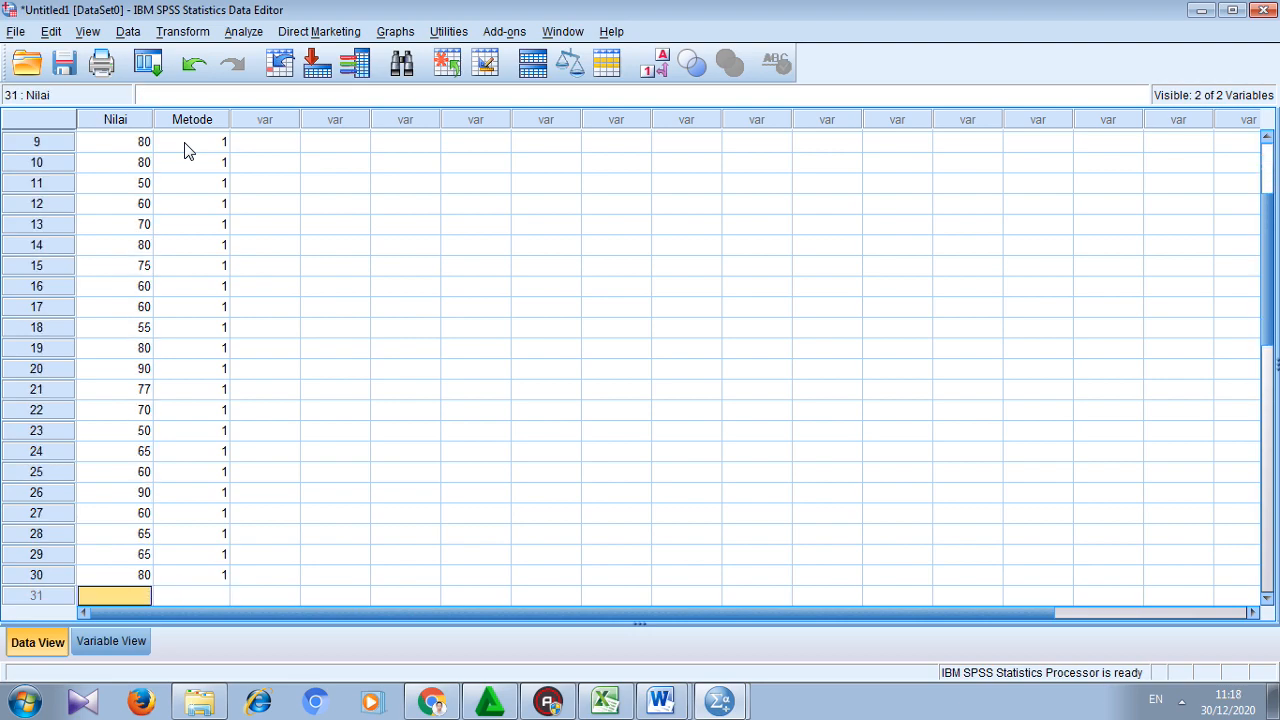
key("alt+Tab")
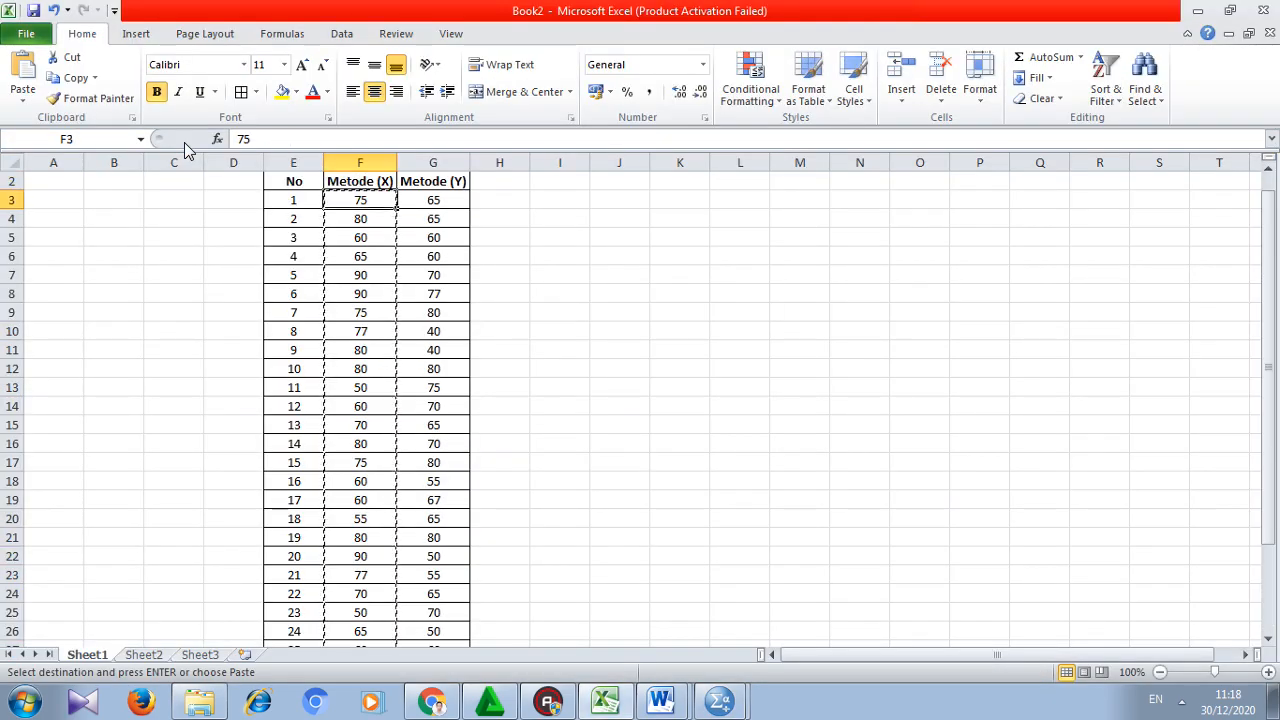
key("Right")
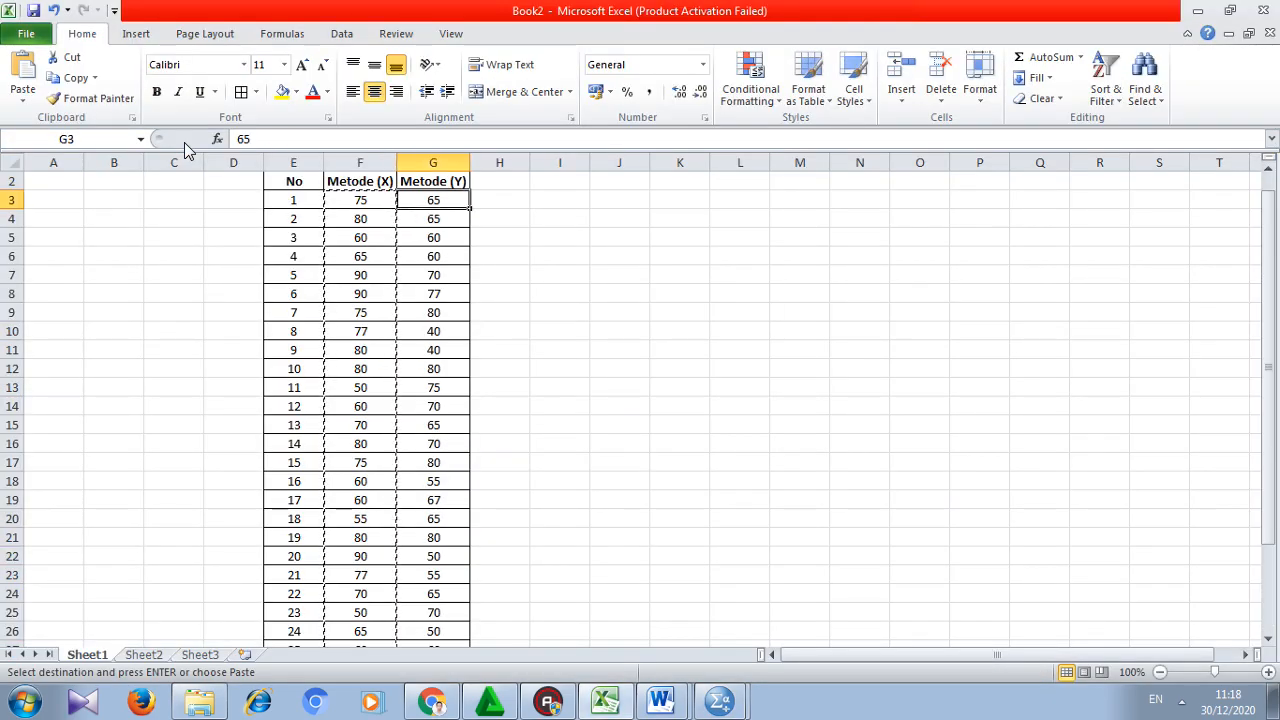
key("ctrl+shift+Down")
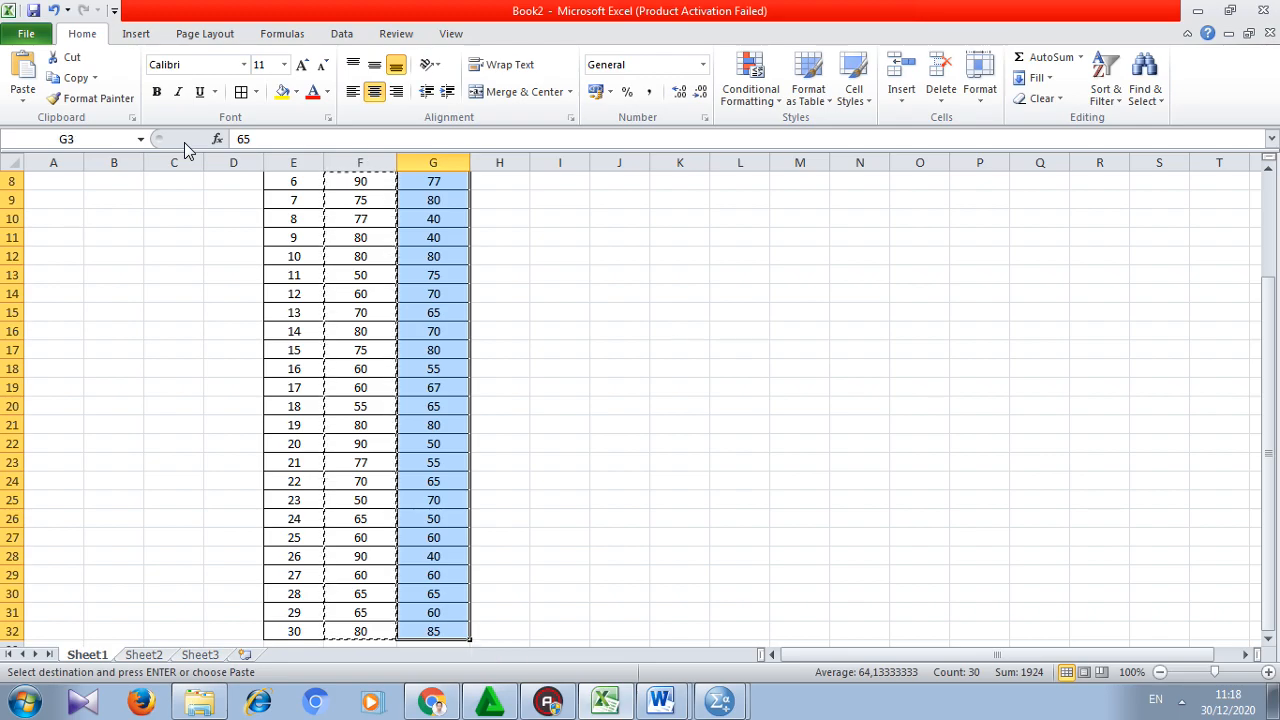
key("ctrl+c")
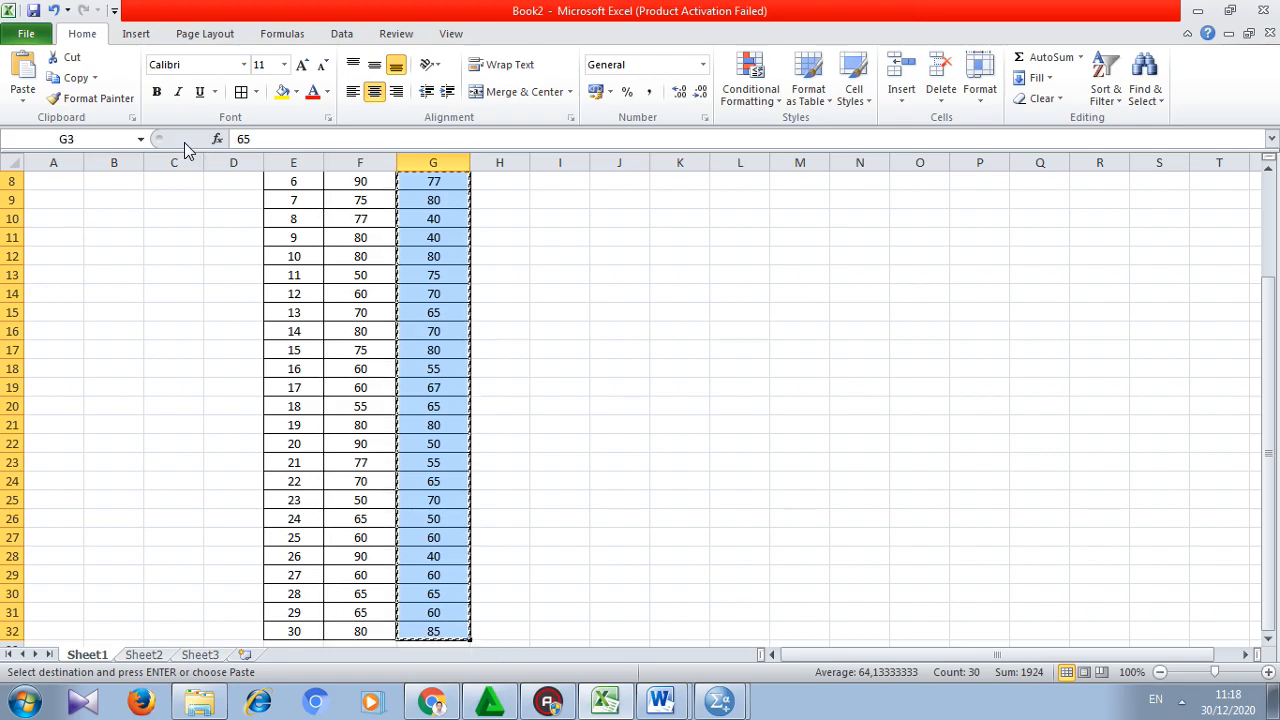
Step: Switch back to SPSS and paste the Metode (Y) scores into the Nilai column from row 31
key("alt+Tab")
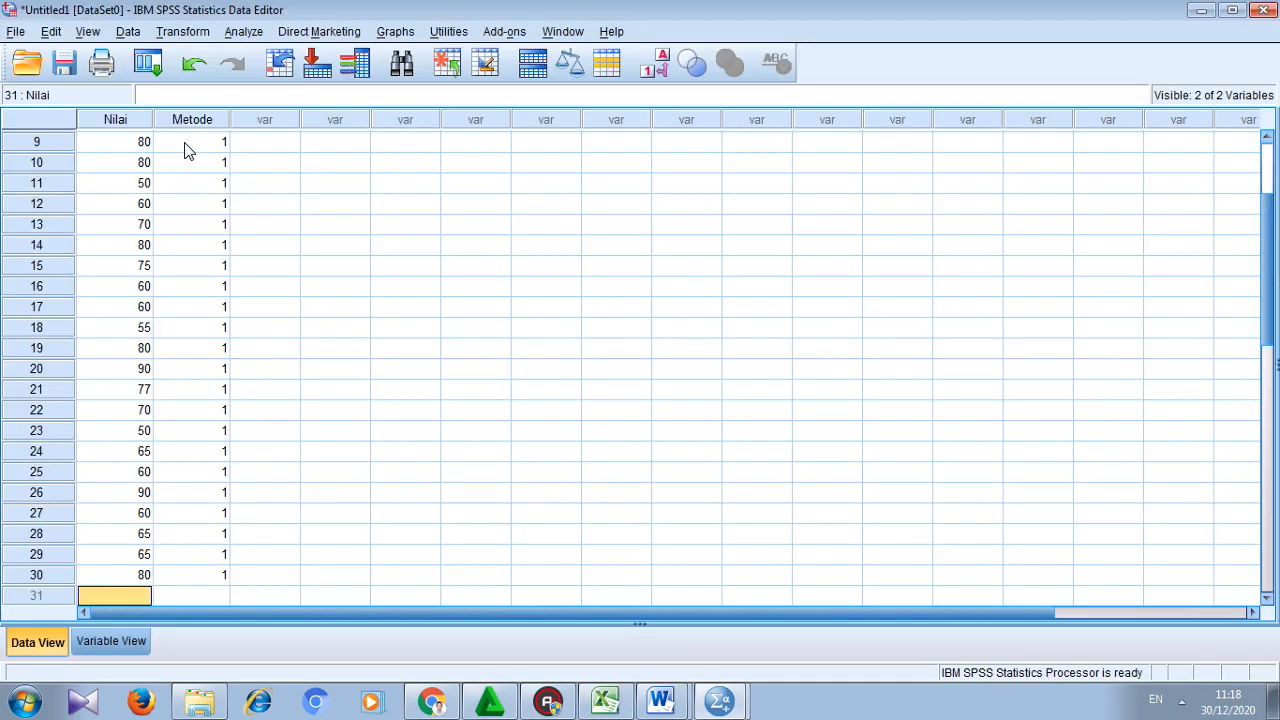
scroll(188, 150, "down", 1)
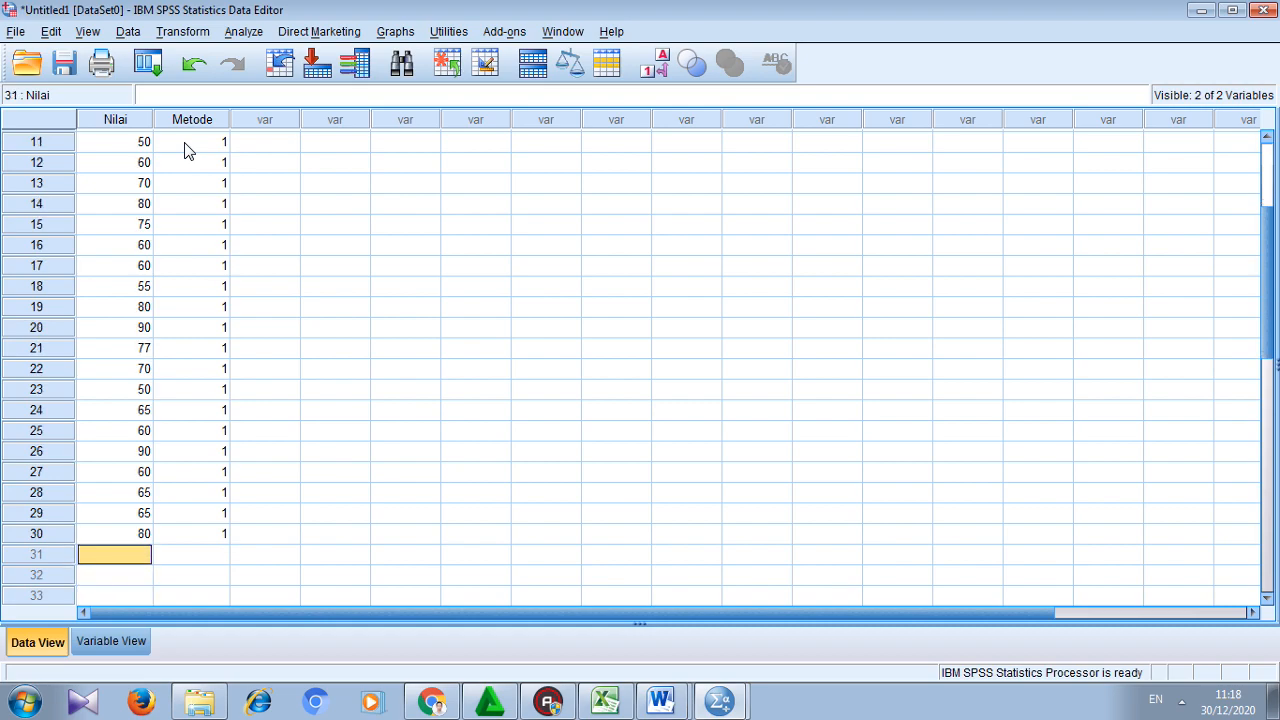
key("ctrl+v")
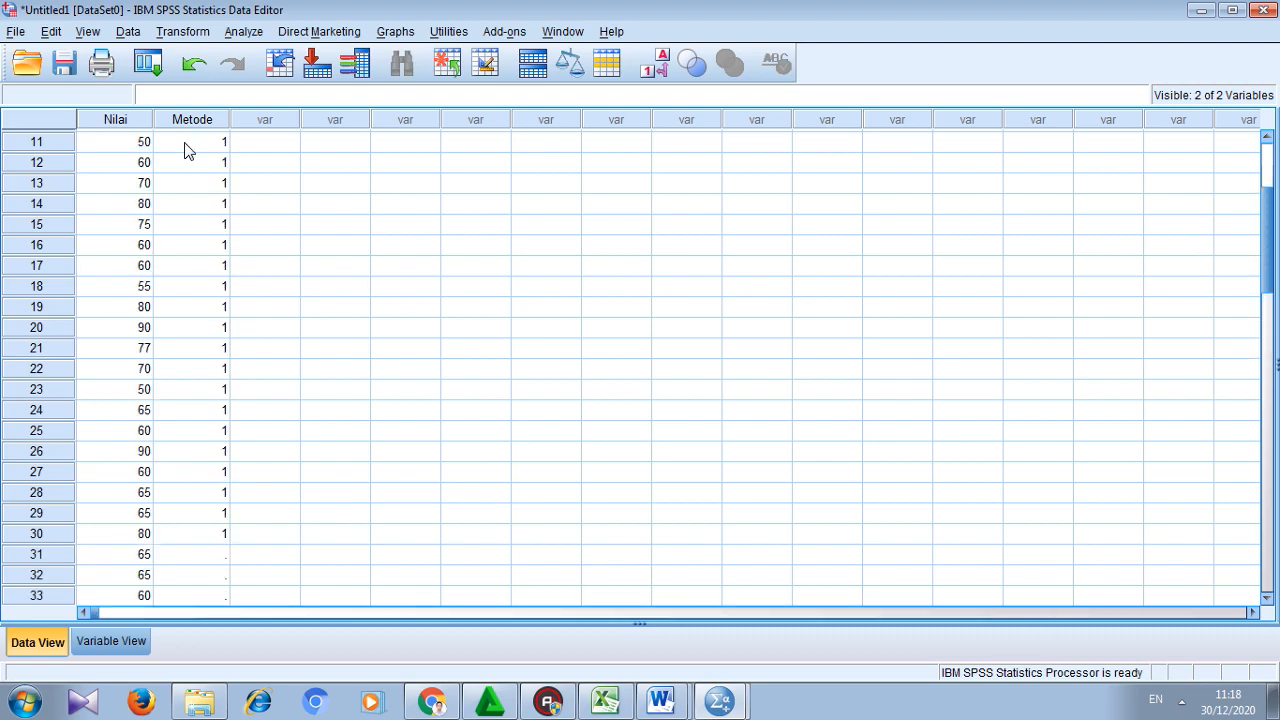
Step: Review the Nilai entries from the first row down to the newly pasted scores below row 30
key("ctrl+Home")
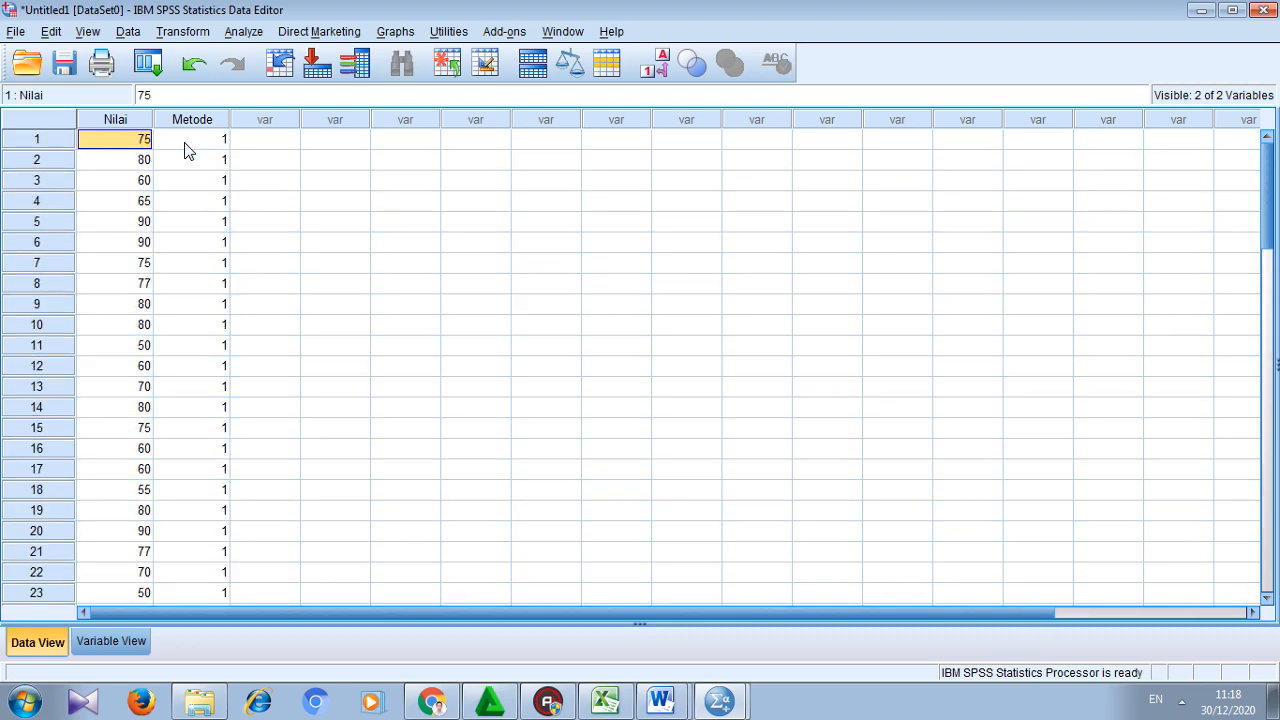
key("Down")
key("Down")
key("Down")
key("Down")
key("Down")
key("Down")
key("Down")
key("Down")
key("Down")
key("Down")
key("Down")
key("Down")
key("Down")
key("Down")
key("Down")
key("Down")
key("Down")
key("Down")
key("Down")
key("Down")
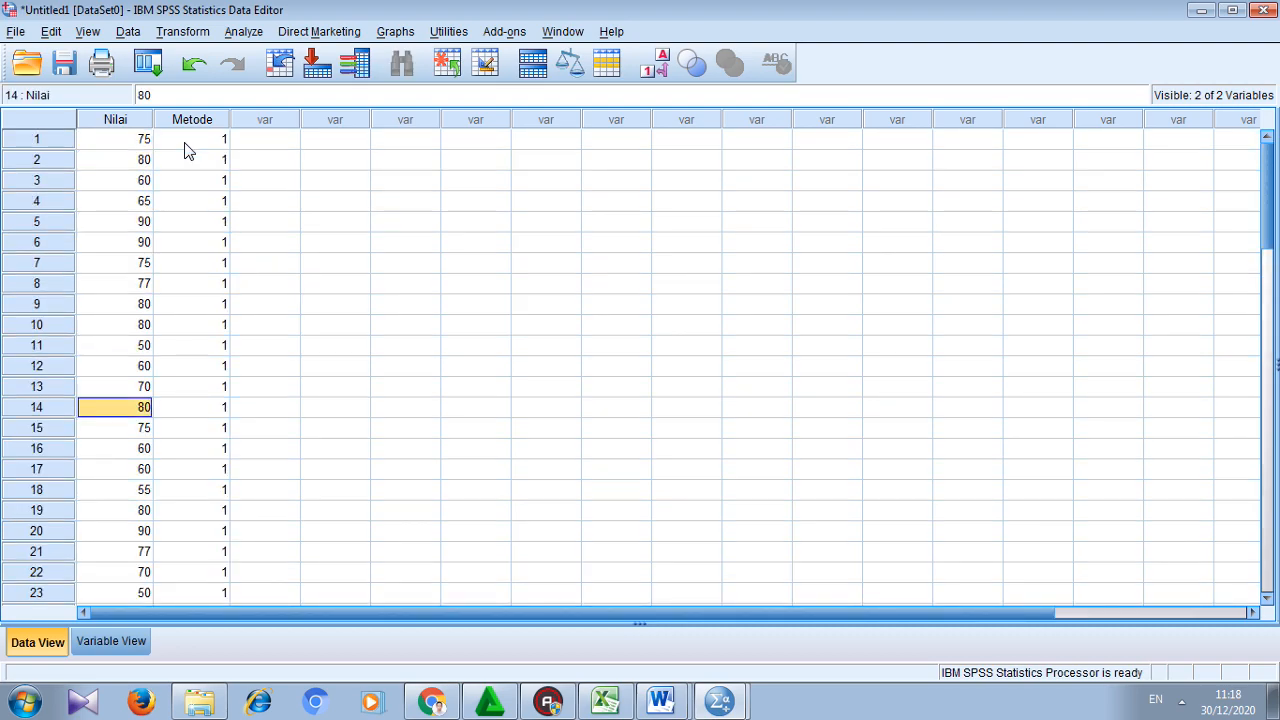
key("Down")
key("Down")
key("Down")
key("Down")
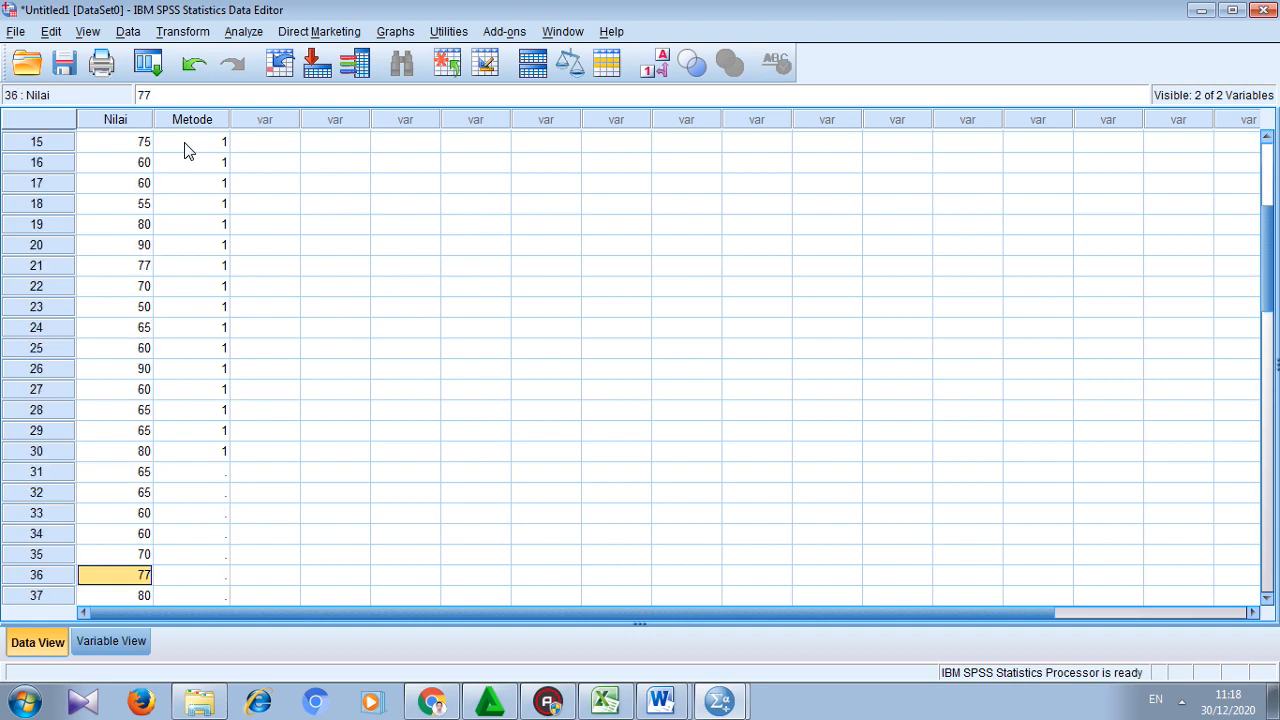
Step: Fill the Metode column with the value 2 for rows 31 to 60
key("Up")
key("Up")
key("Up")
key("Up")
key("Up")
key("Right")
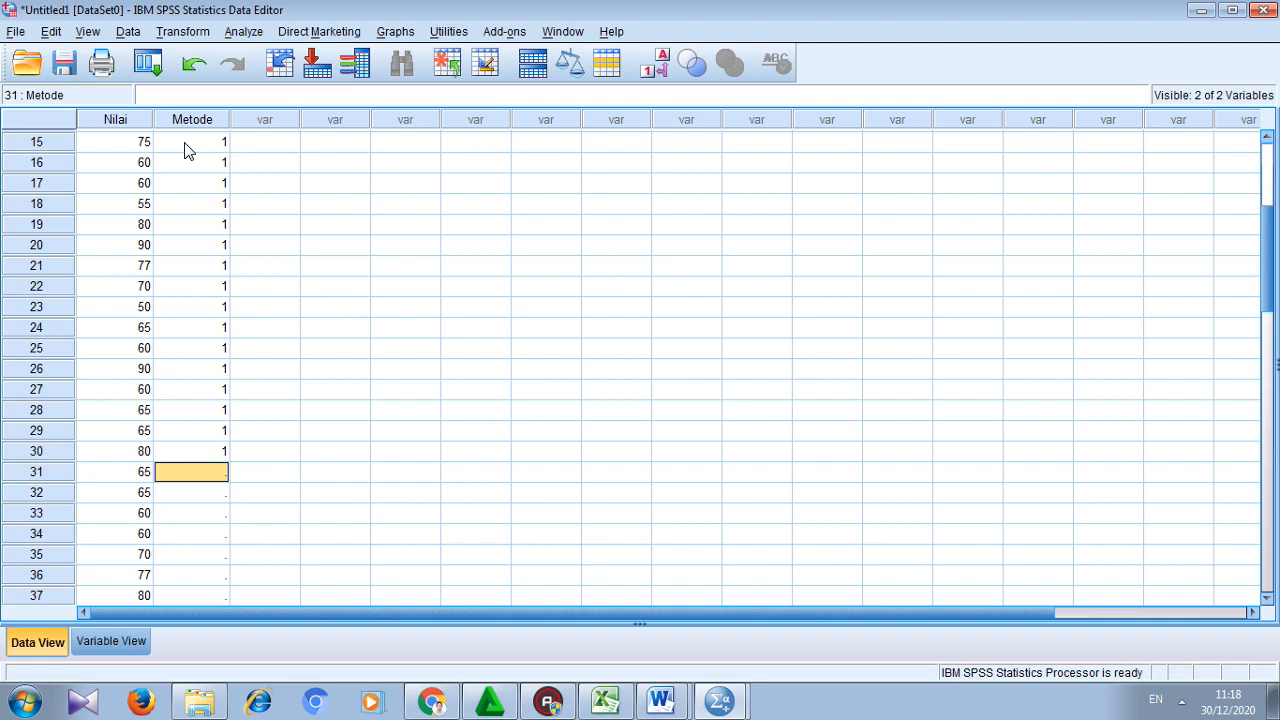
type("2")
key("Return")
type("2")
key("Return")
type("2 2")
key("Return")
type("2")
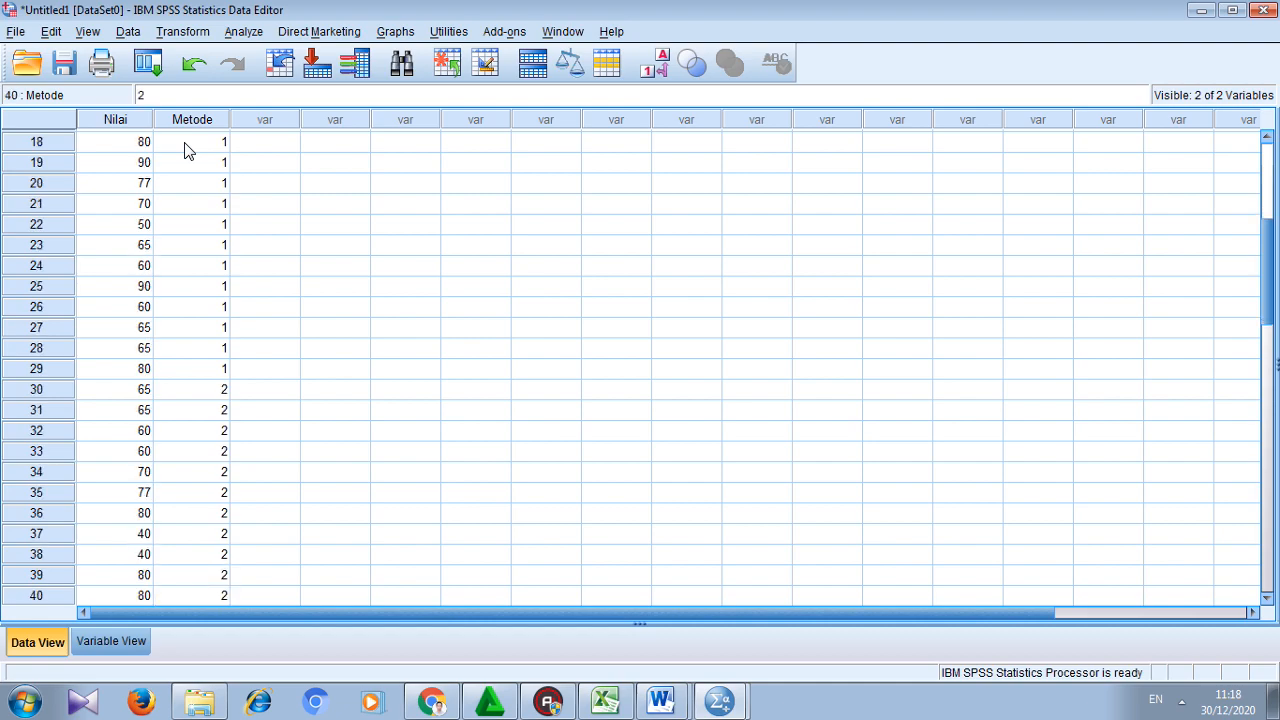
type(" 2 2 2 2 2 2 2 2")
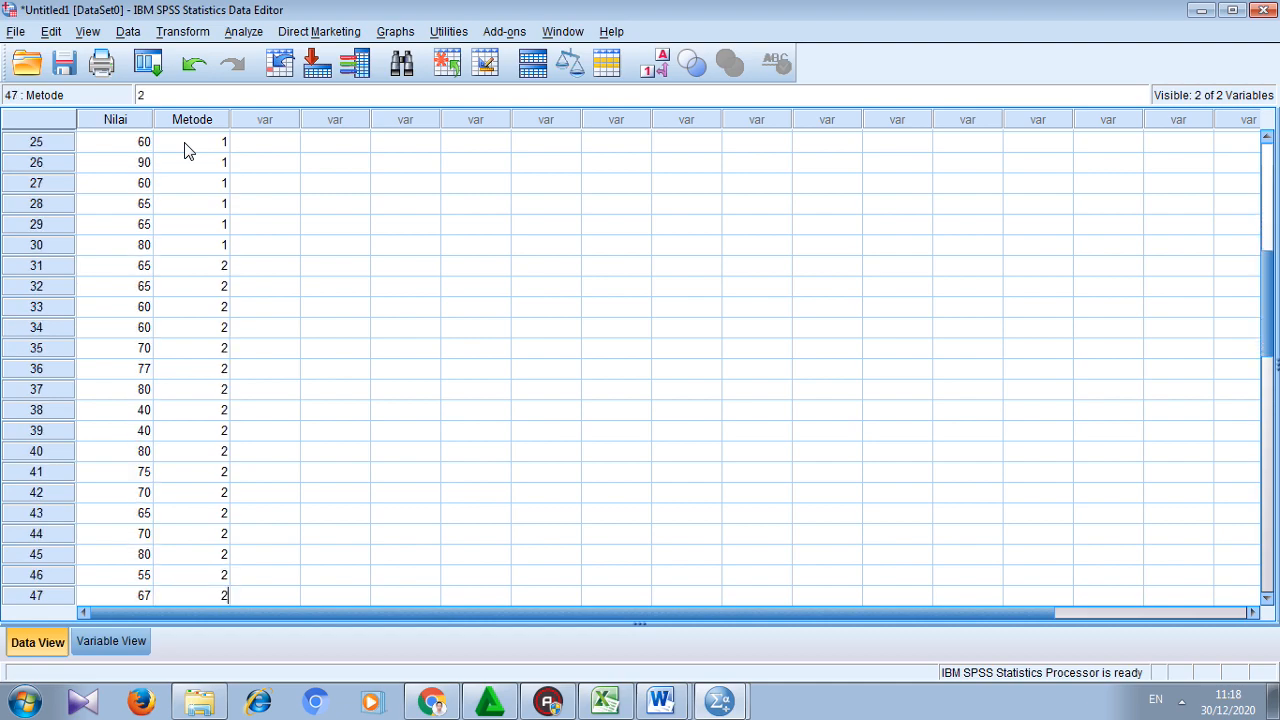
type(" 2 2 2 2 2 2 2 2 2 2 2 2 2 2 2 2 ")
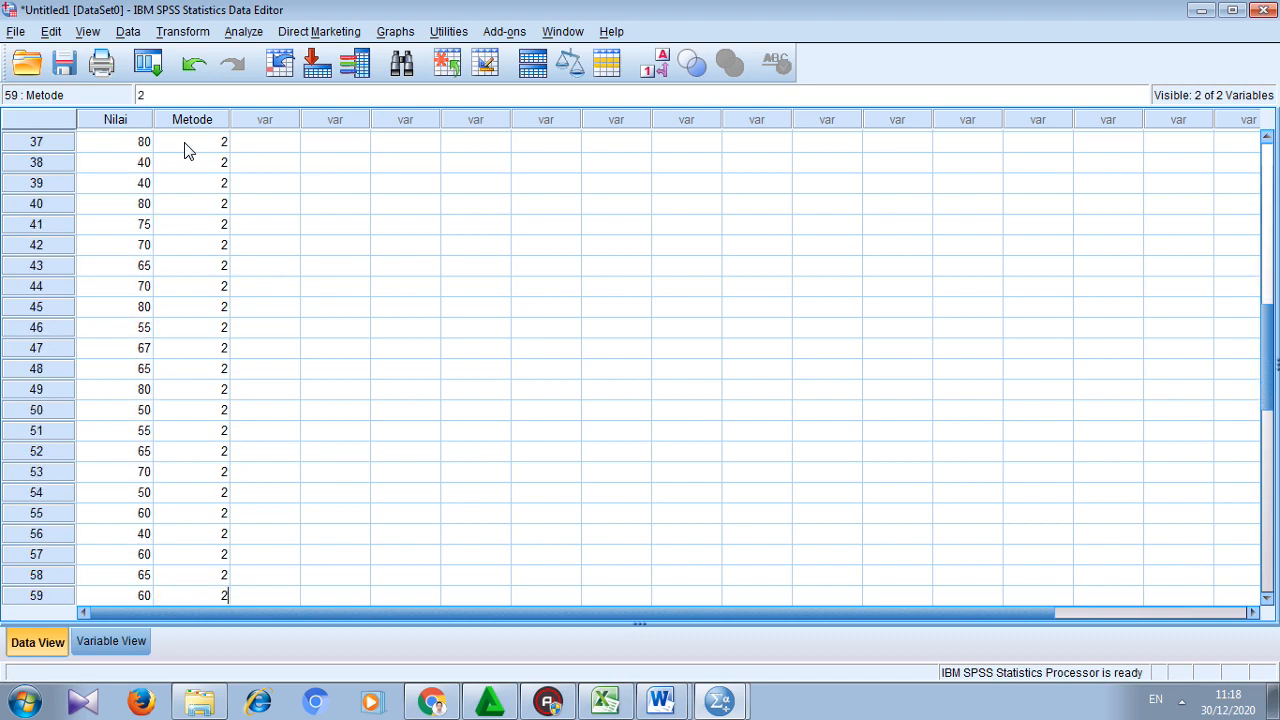
type("2")
key("Return")
Step: Review the completed Metode column from the last row back up to row 1
key("Up")
key("Up")
key("Up")
key("Up")
key("Up")
key("Up")
key("Up")
key("Up")
key("Up")
key("Up")
key("Up")
key("Up")
key("Up")
key("Up")
key("Up")
key("Up")
key("Up")
key("Up")
key("Up")
key("Up")
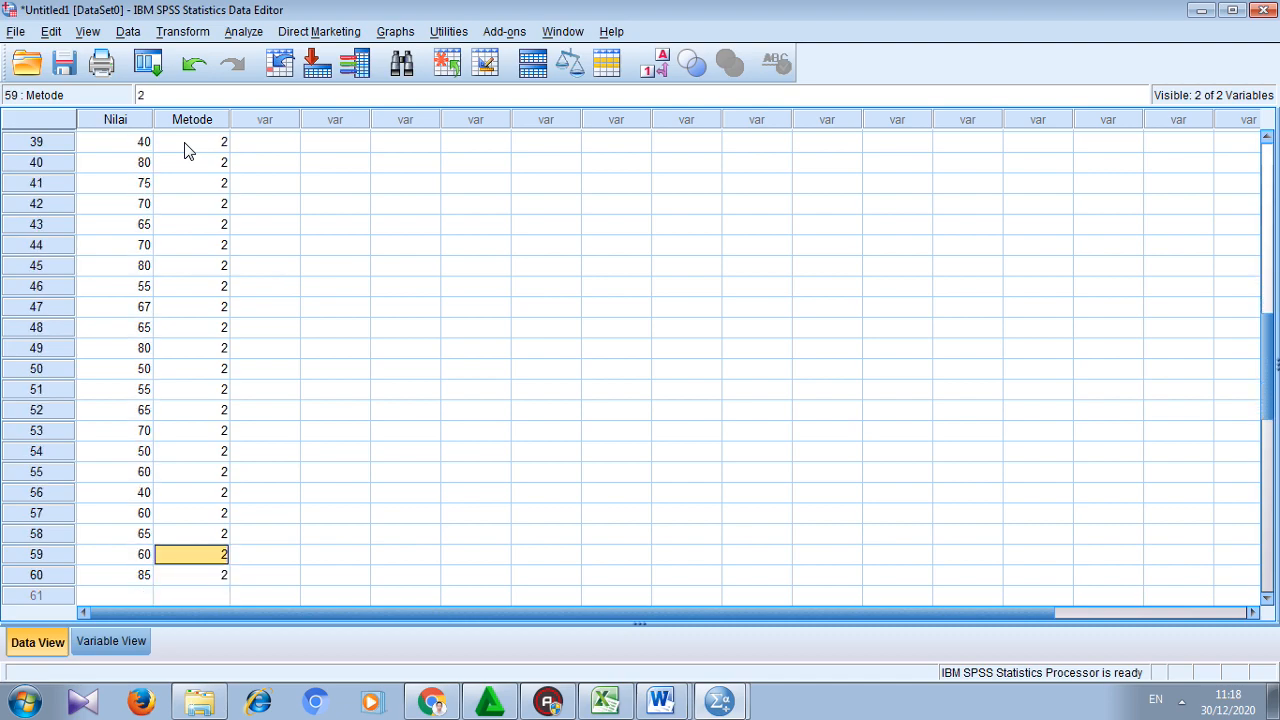
key("Up")
key("Up")
key("Up")
key("Up")
key("Up")
key("Up")
key("Up")
key("Up")
key("Up")
key("Up")
key("Up")
key("Up")
key("Up")
key("Up")
key("Up")
key("Up")
key("Up")
key("Up")
key("Up")
key("Up")
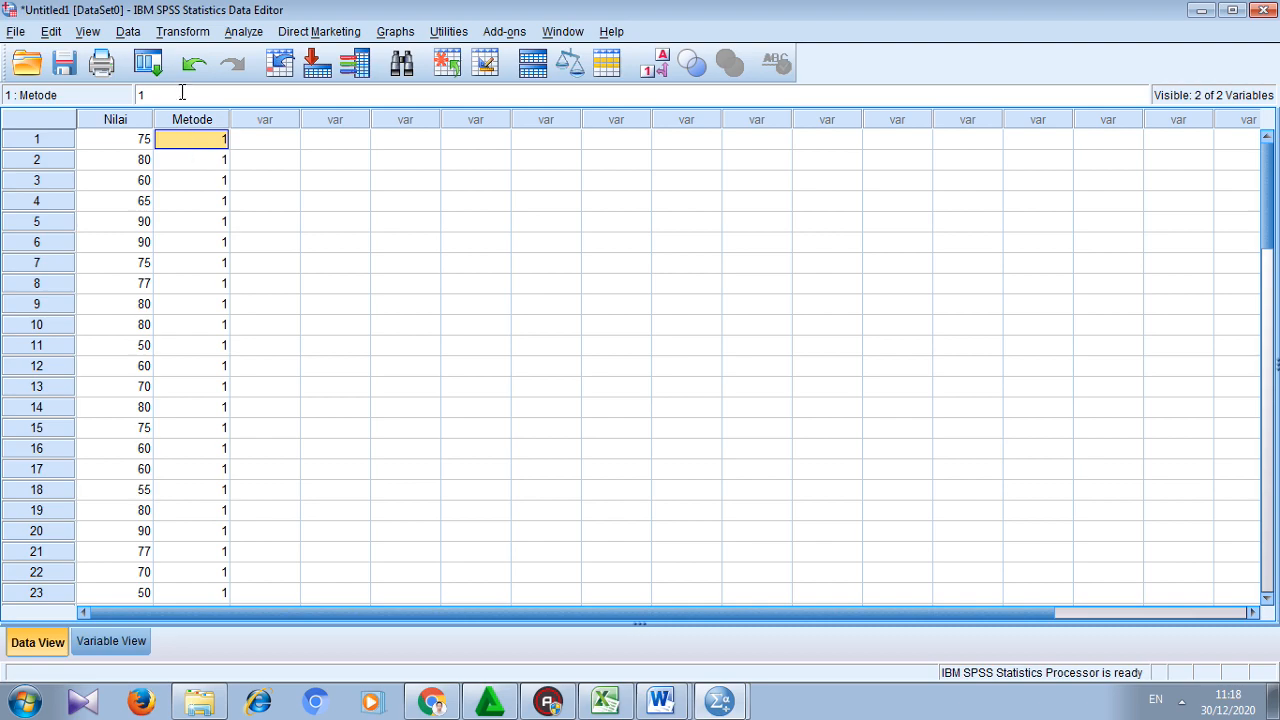
Step: Start an Explore analysis with Nilai as the dependent variable and Metode as the factor
left_click(243, 31)
mouse_move(284, 72)
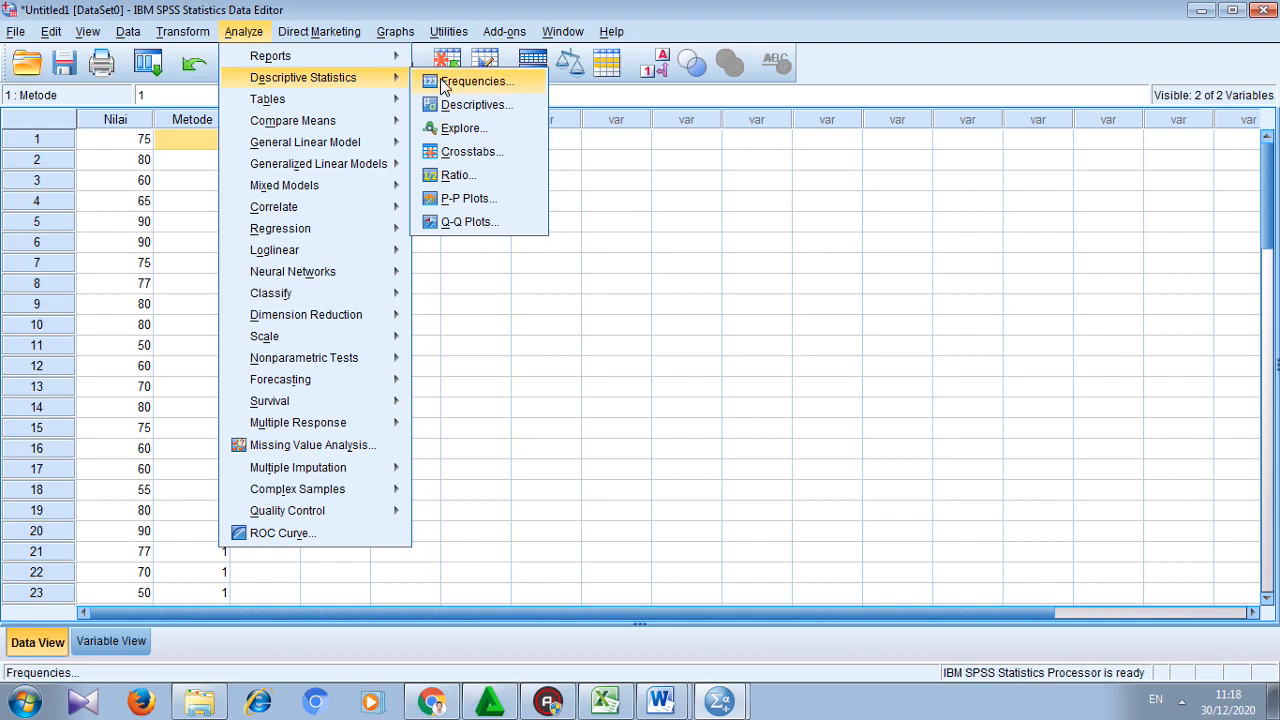
left_click(450, 129)
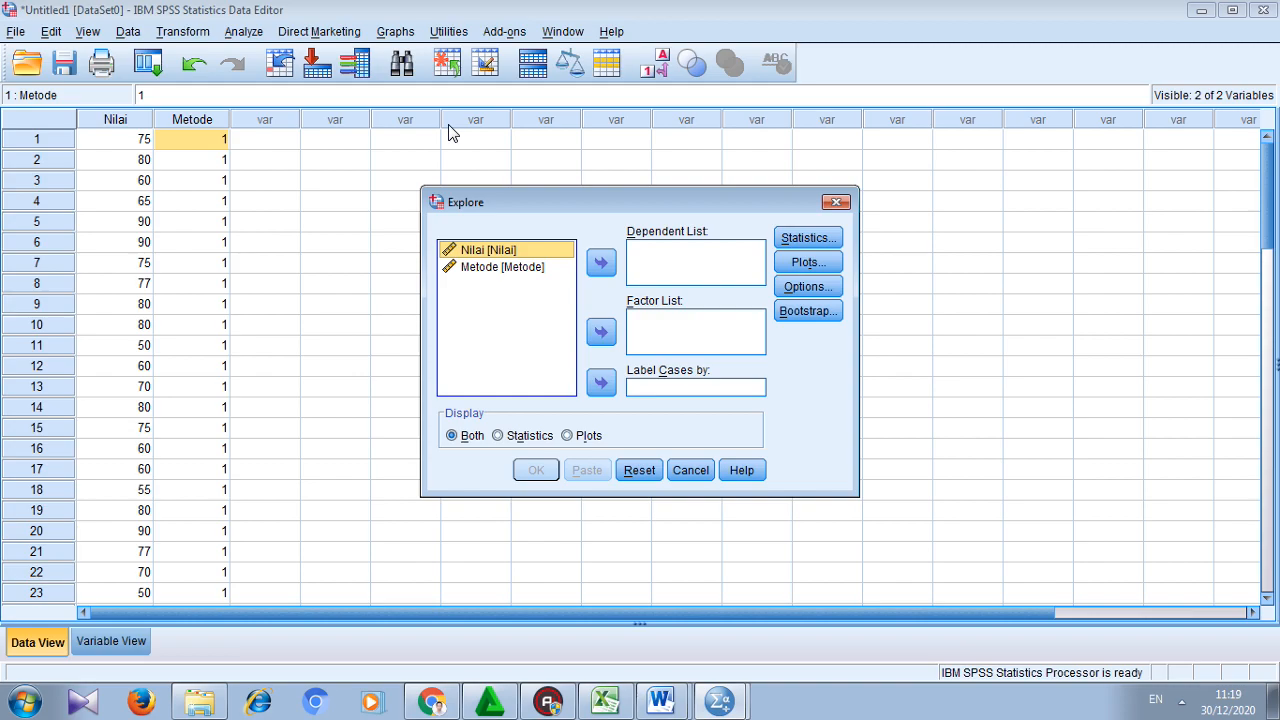
left_click(601, 264)
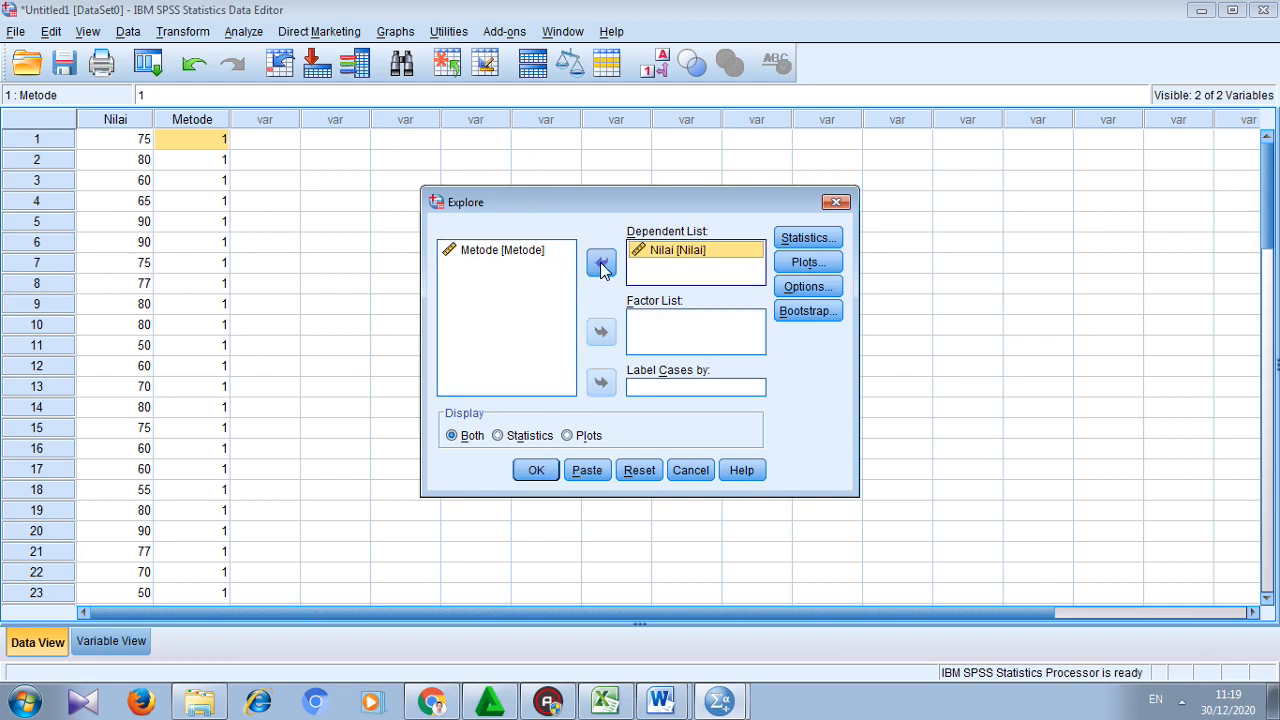
left_click(521, 251)
left_click(603, 333)
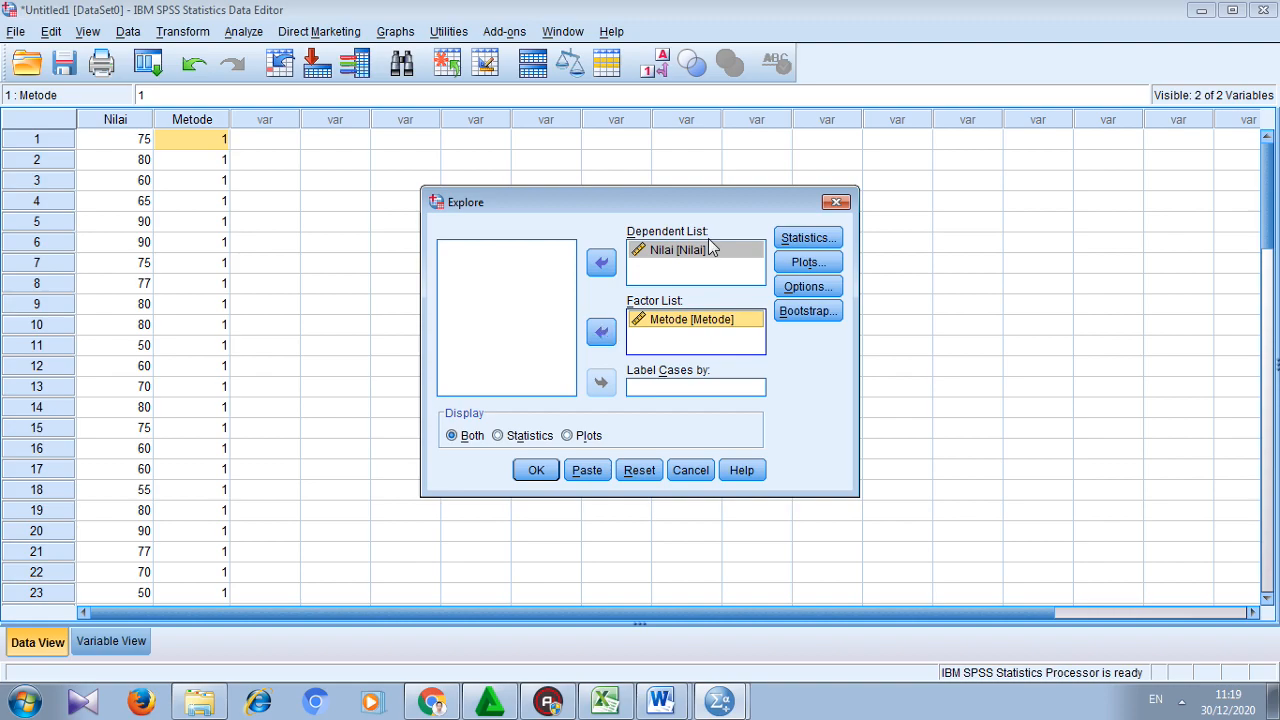
Step: Keep descriptives with a 95% confidence interval for the mean and enable normality plots with tests in the Explore analysis
left_click(808, 240)
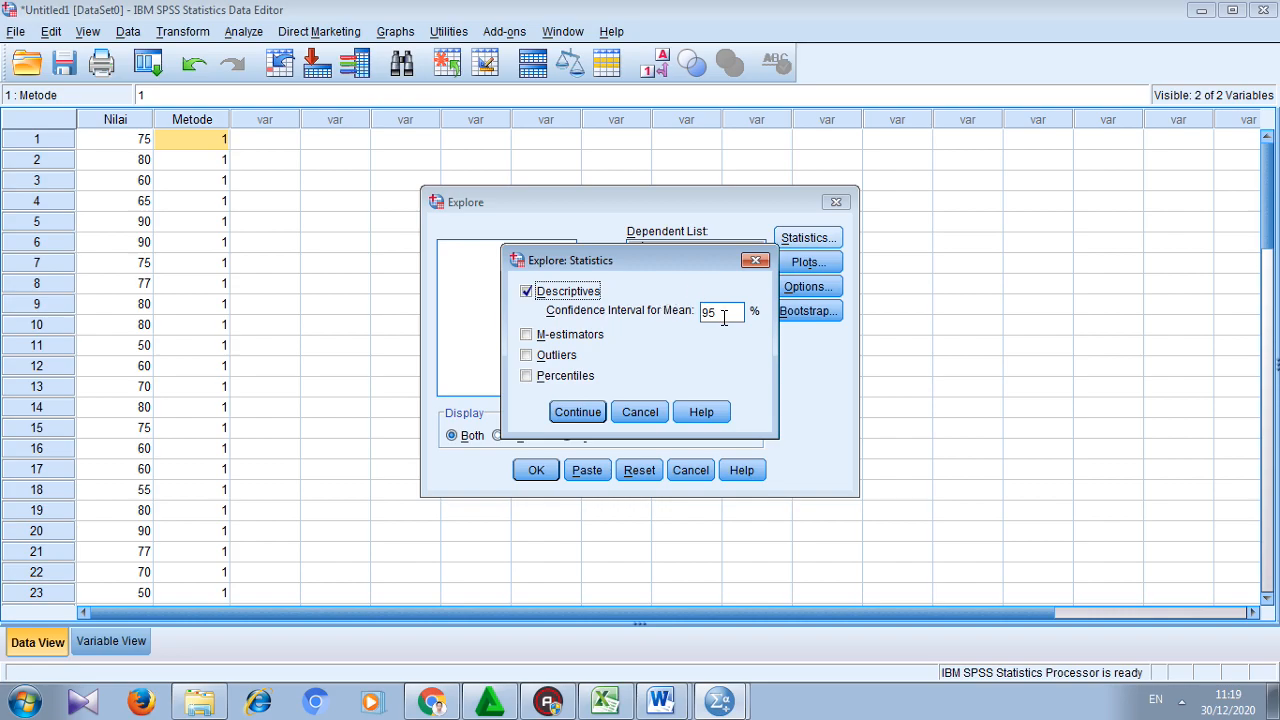
left_click(578, 412)
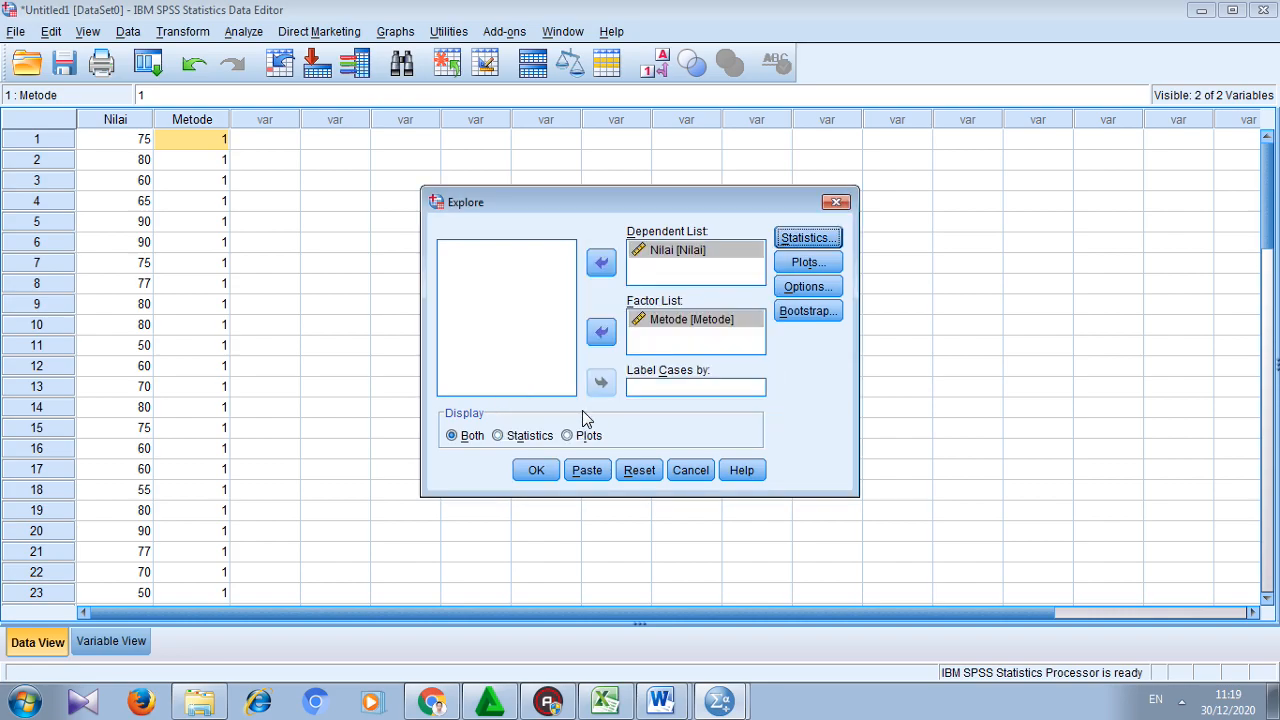
left_click(805, 262)
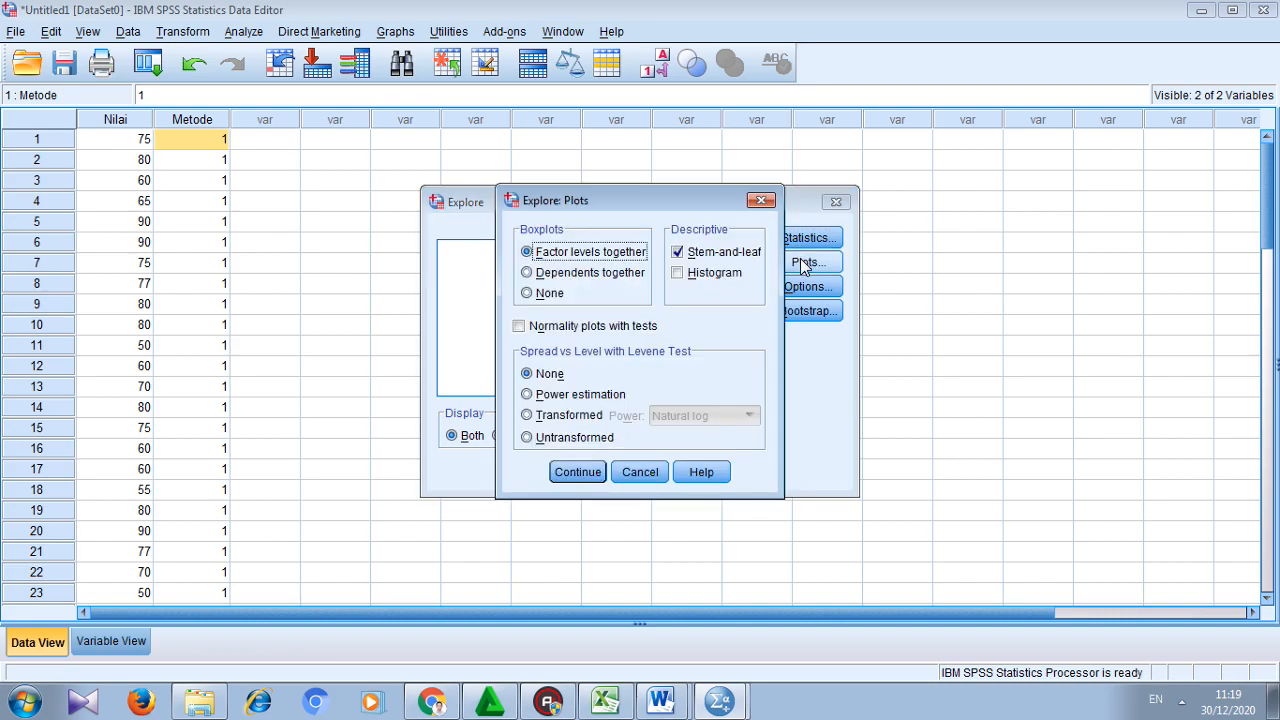
left_click(598, 334)
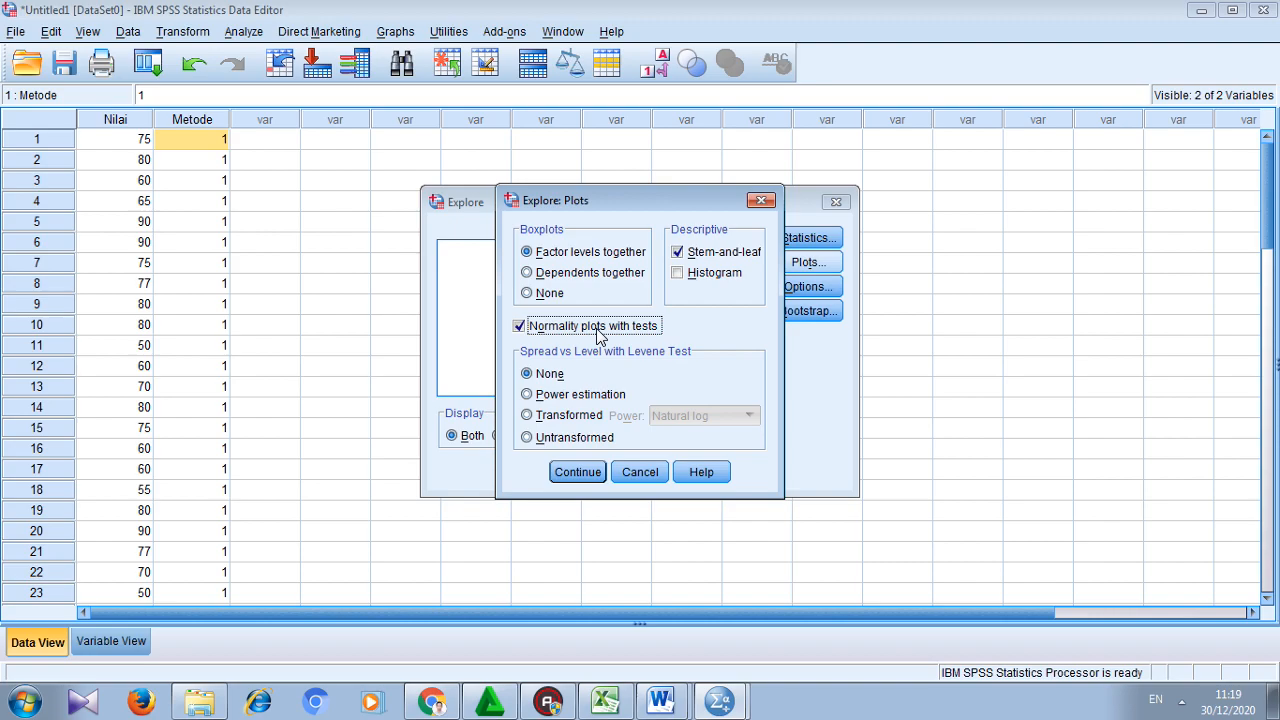
left_click(568, 473)
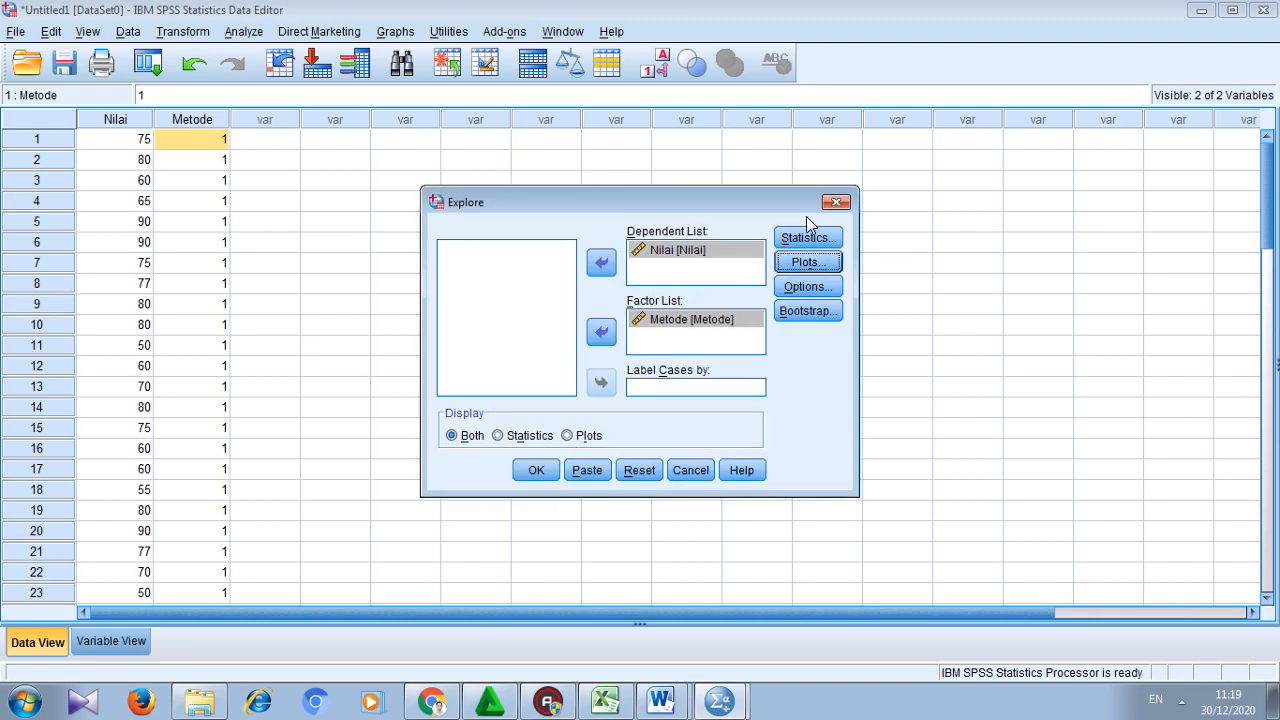
Step: Run the Explore analysis with missing cases excluded listwise and review its Descriptives and Tests of Normality tables
left_click(814, 289)
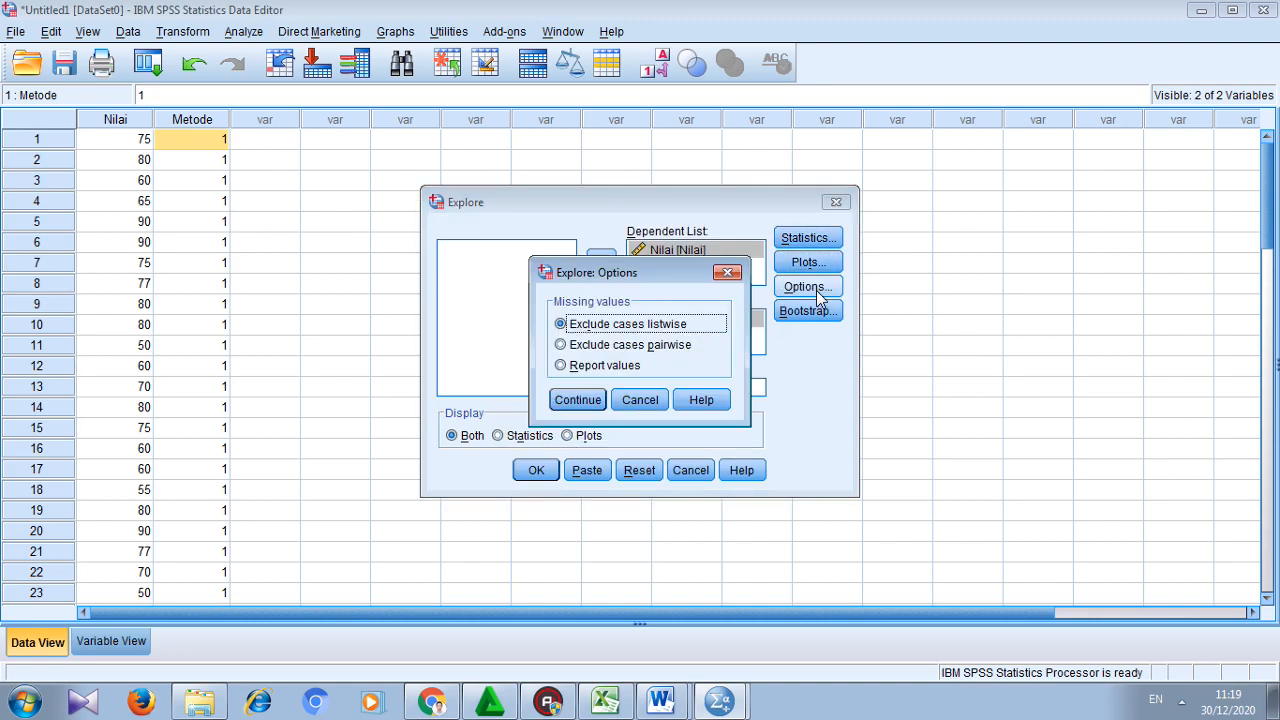
left_click(727, 274)
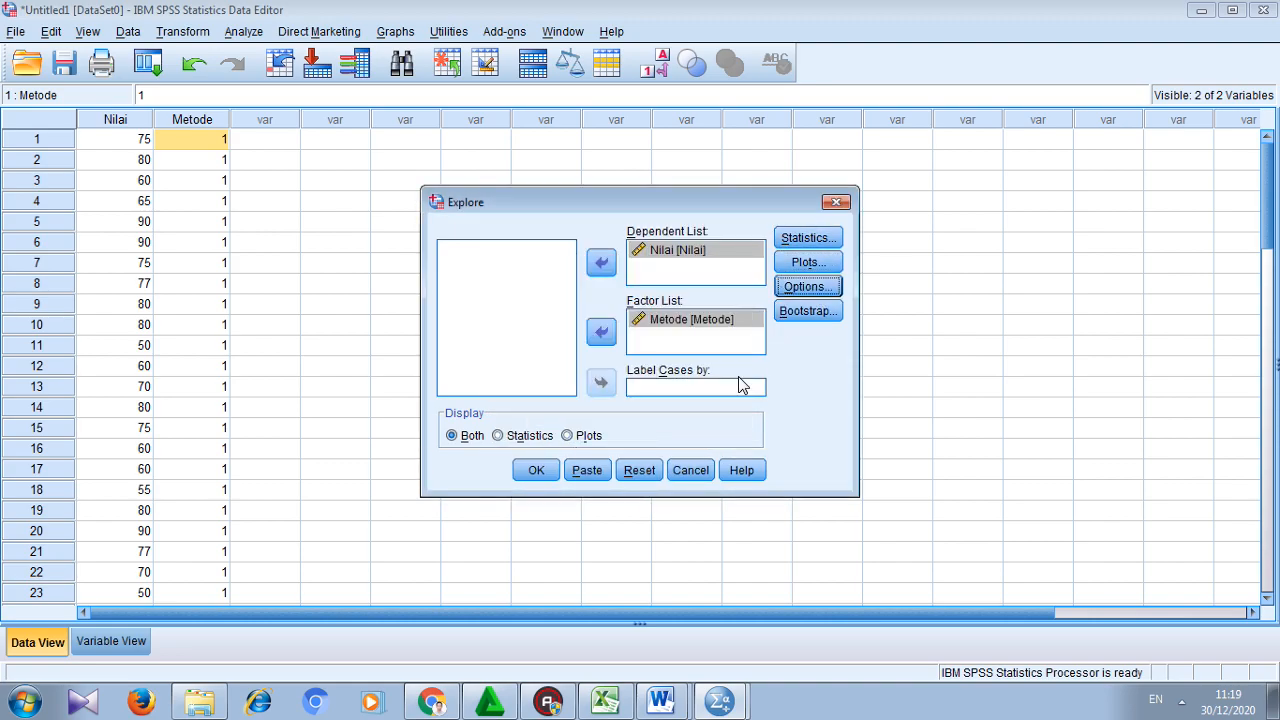
left_click(536, 470)
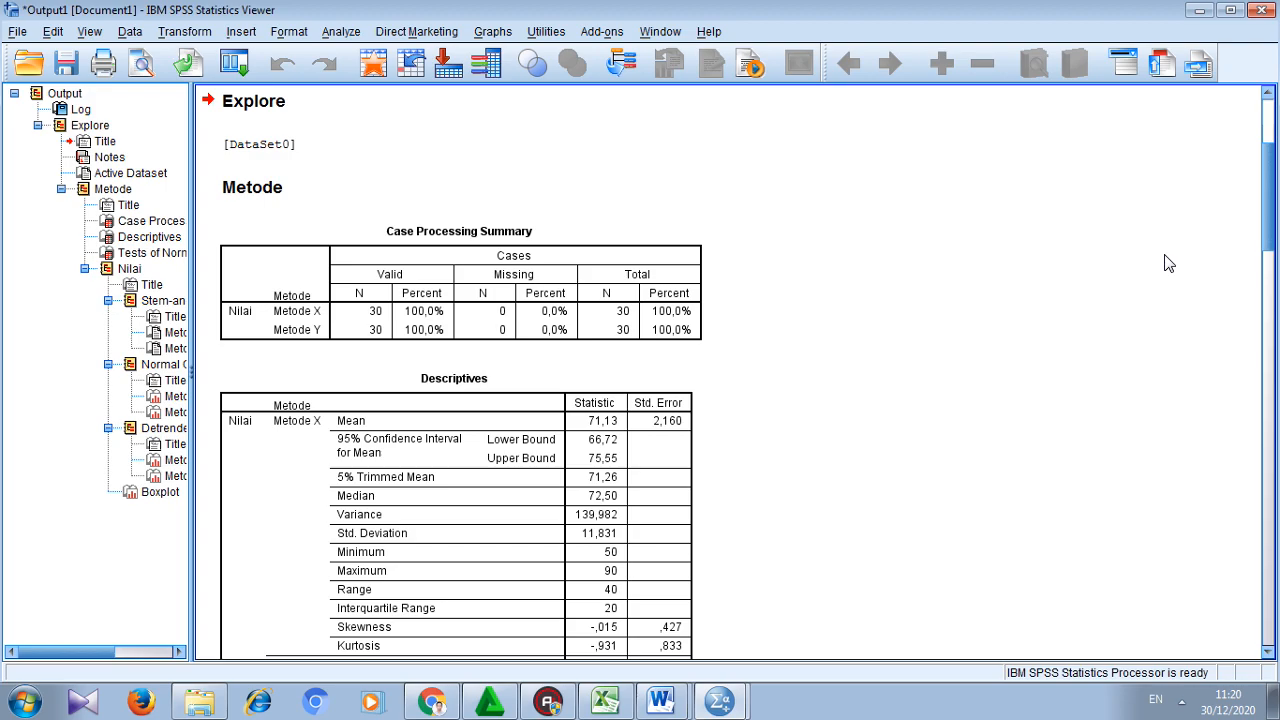
left_click_drag(1270, 172, 1274, 226)
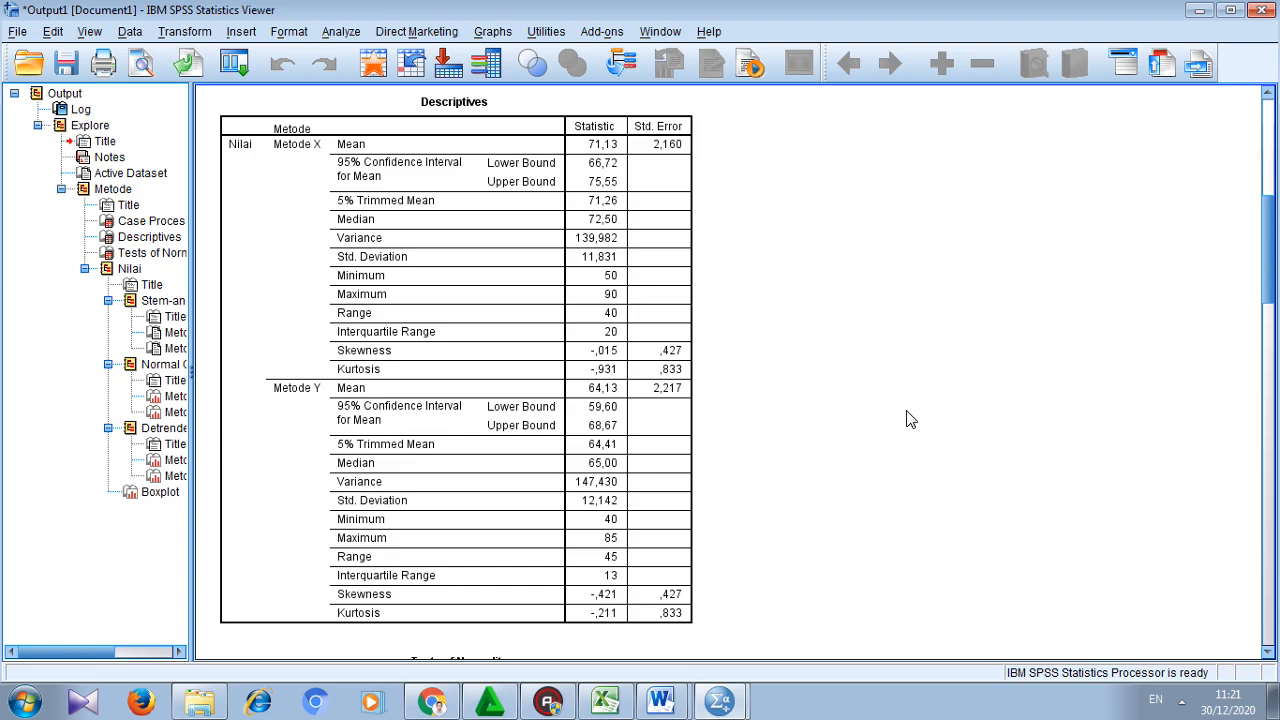
left_click_drag(1275, 235, 1268, 262)
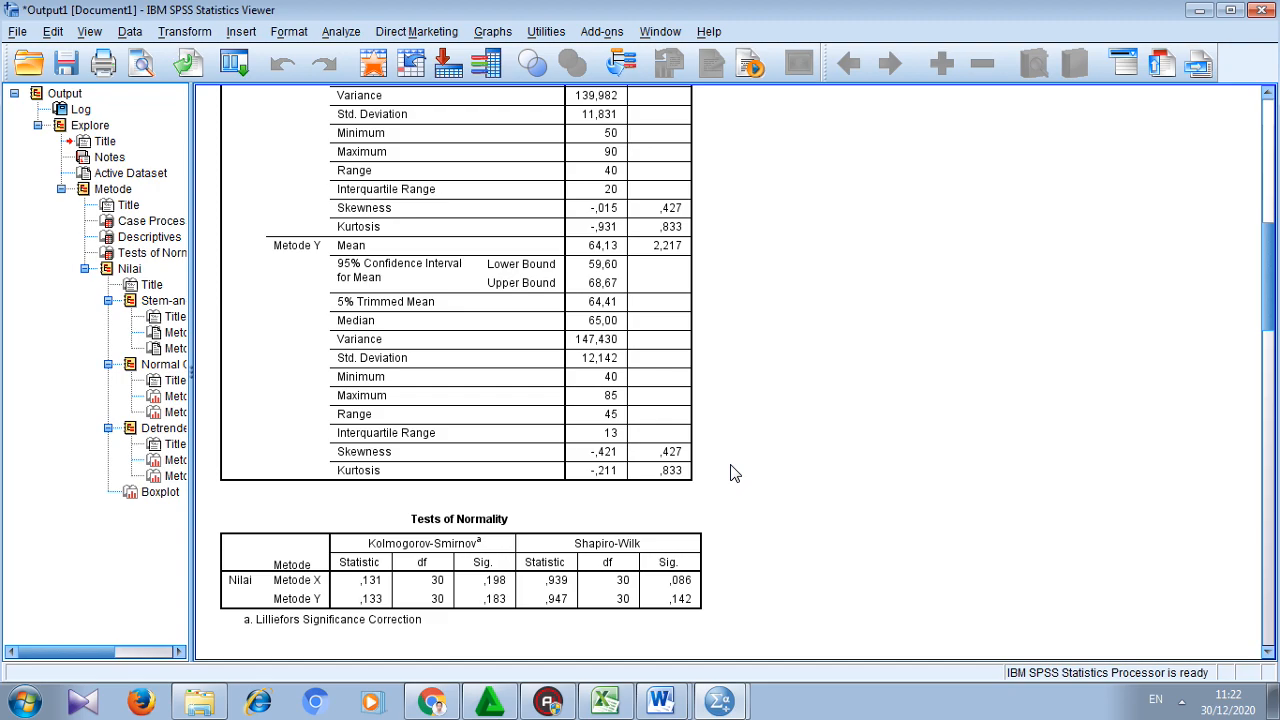
Step: Launch Microsoft PowerPoint 2010
key("super")
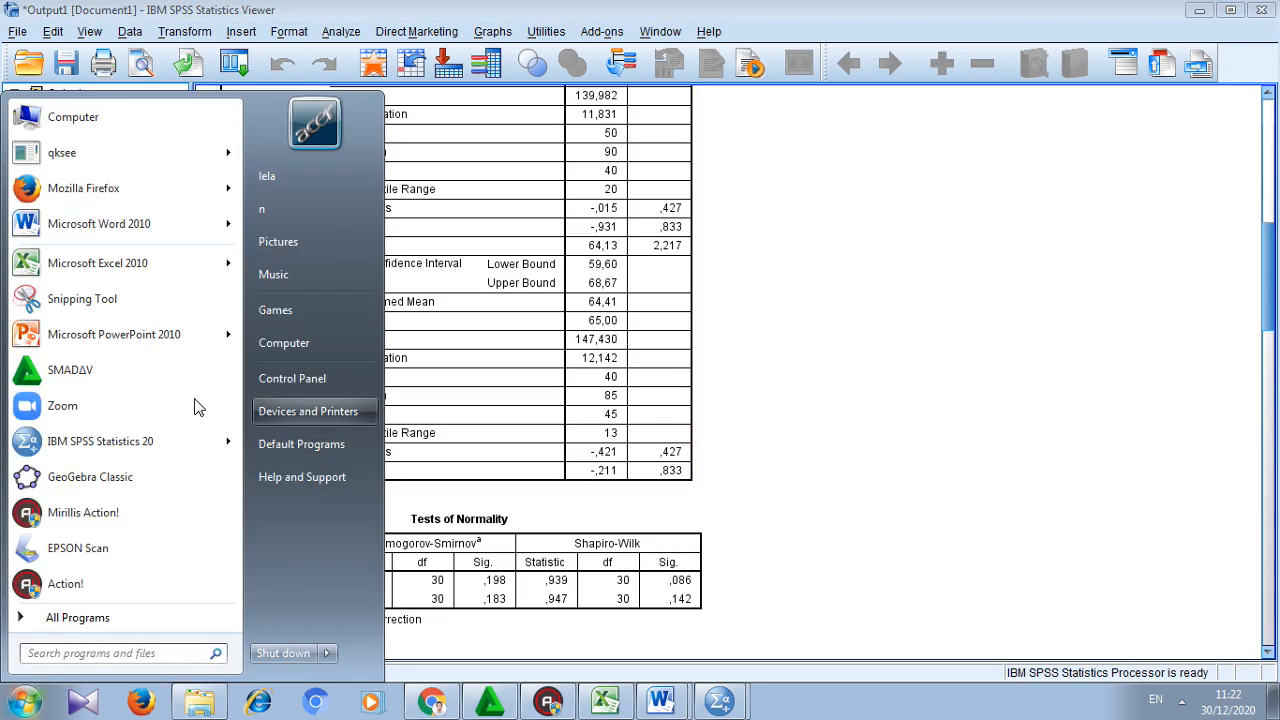
left_click(113, 336)
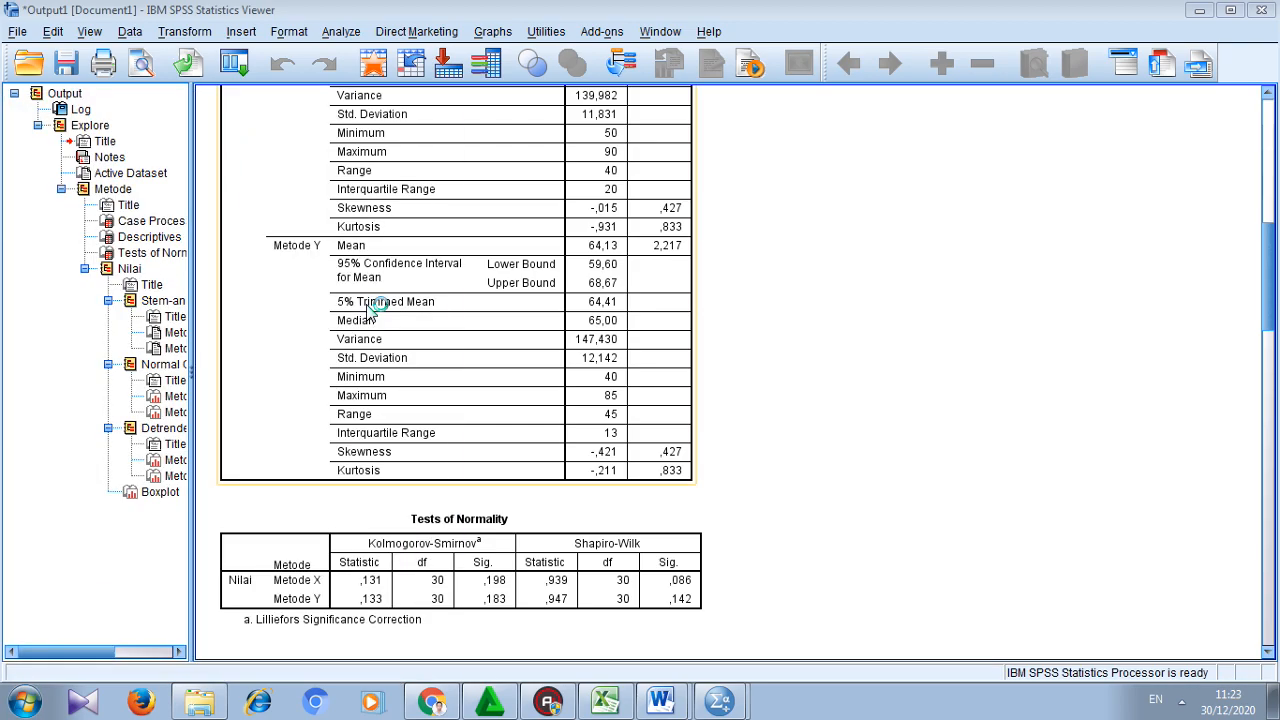